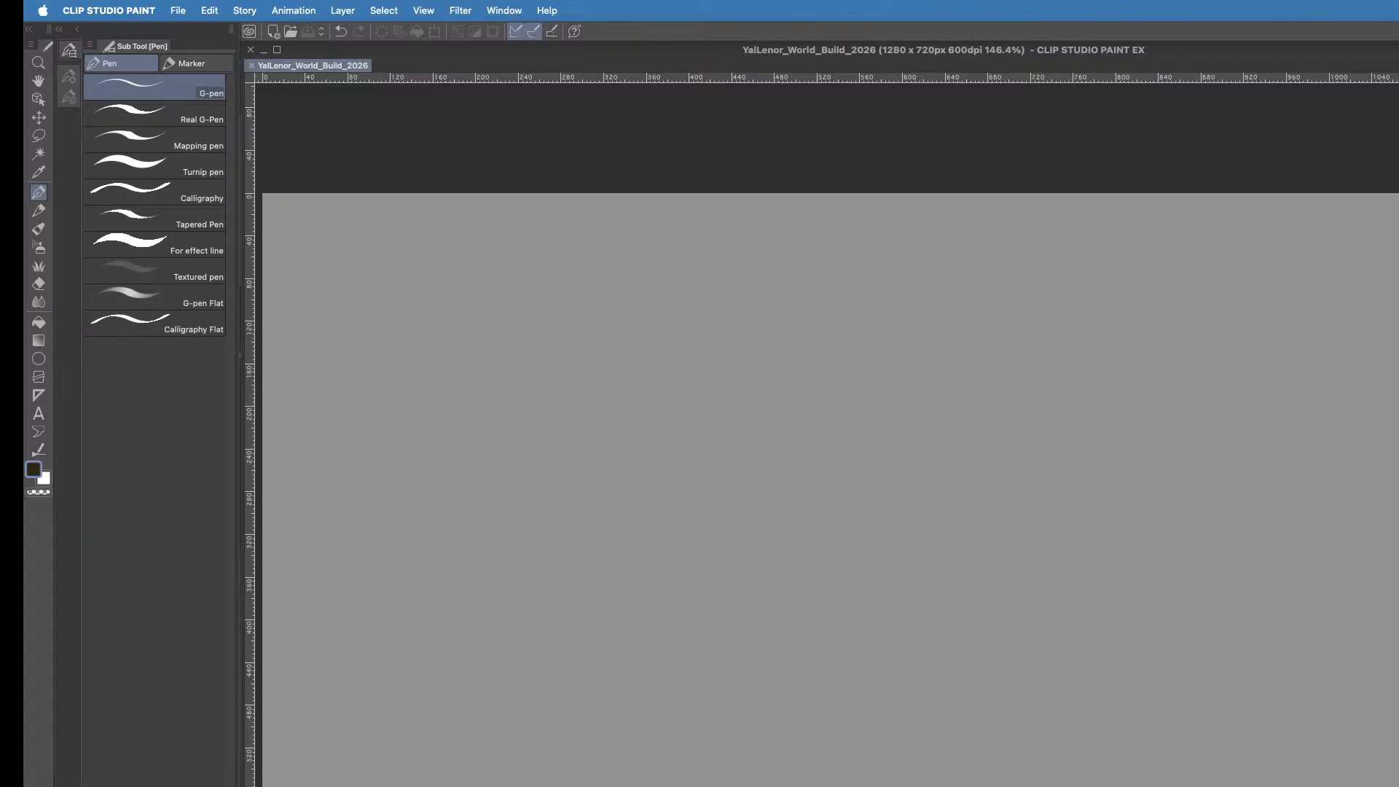
- Paste the painted world map image onto the empty canvas
{"action": "key", "text": "super+v"}
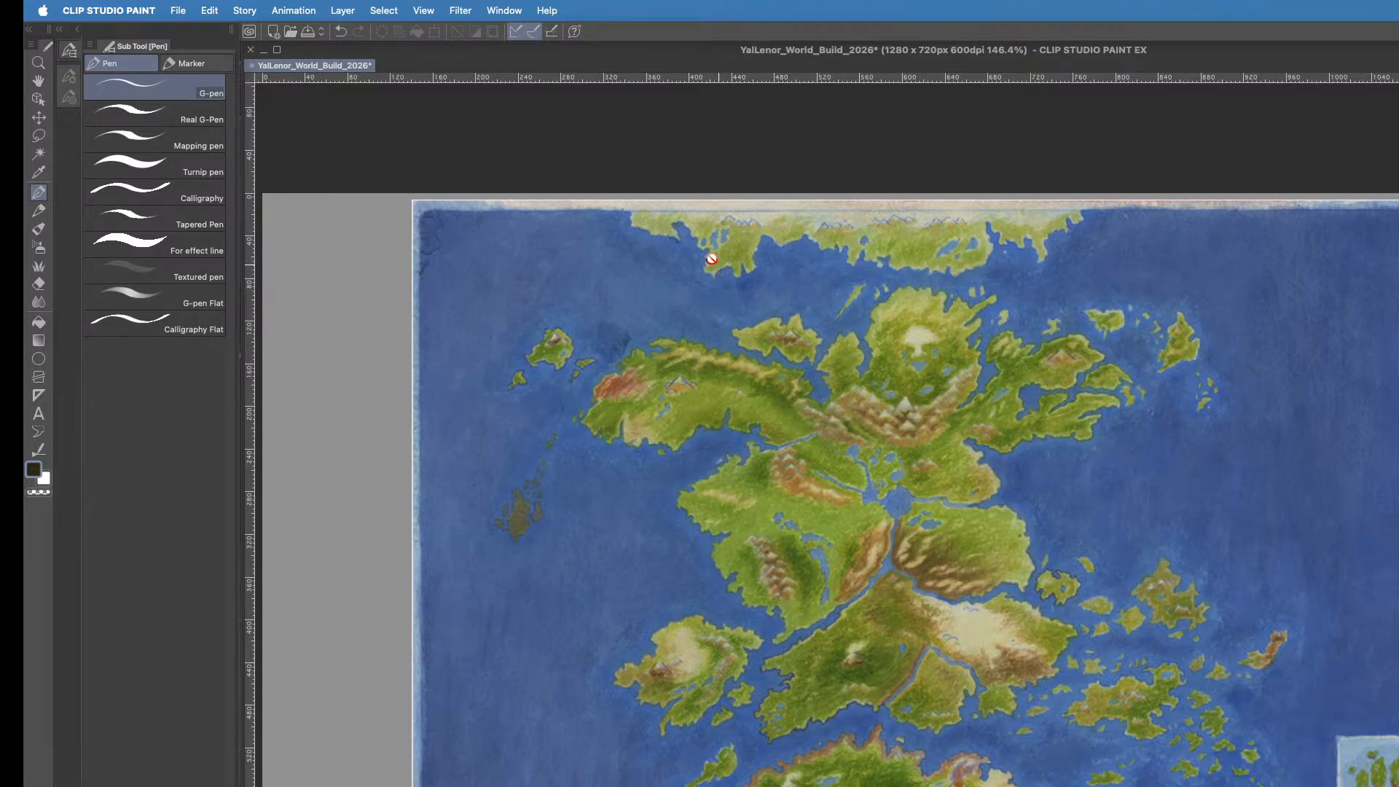
- Minimize the canvas window and open another item from the Dock
{"action": "left_click", "coordinate": [265, 50]}
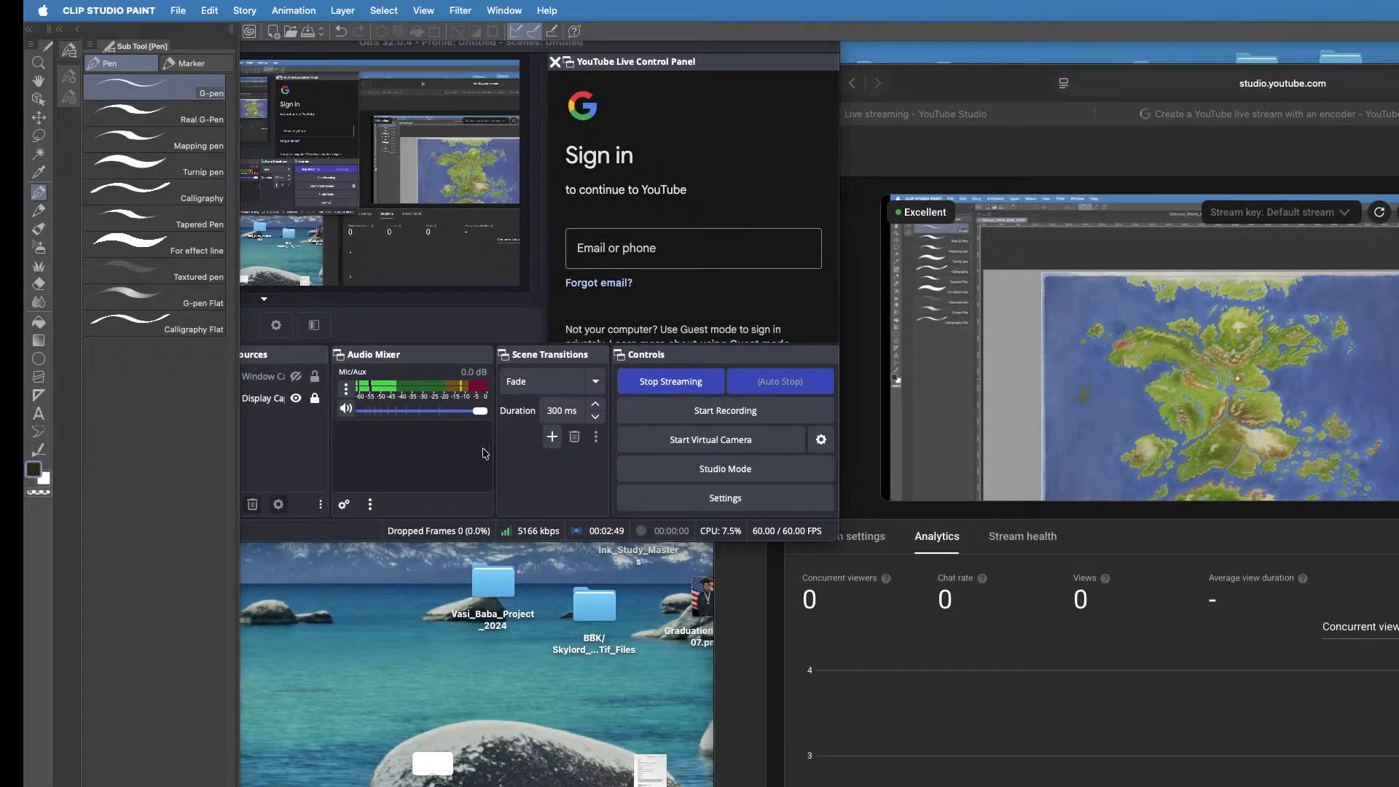
{"action": "mouse_move", "coordinate": [26, 466]}
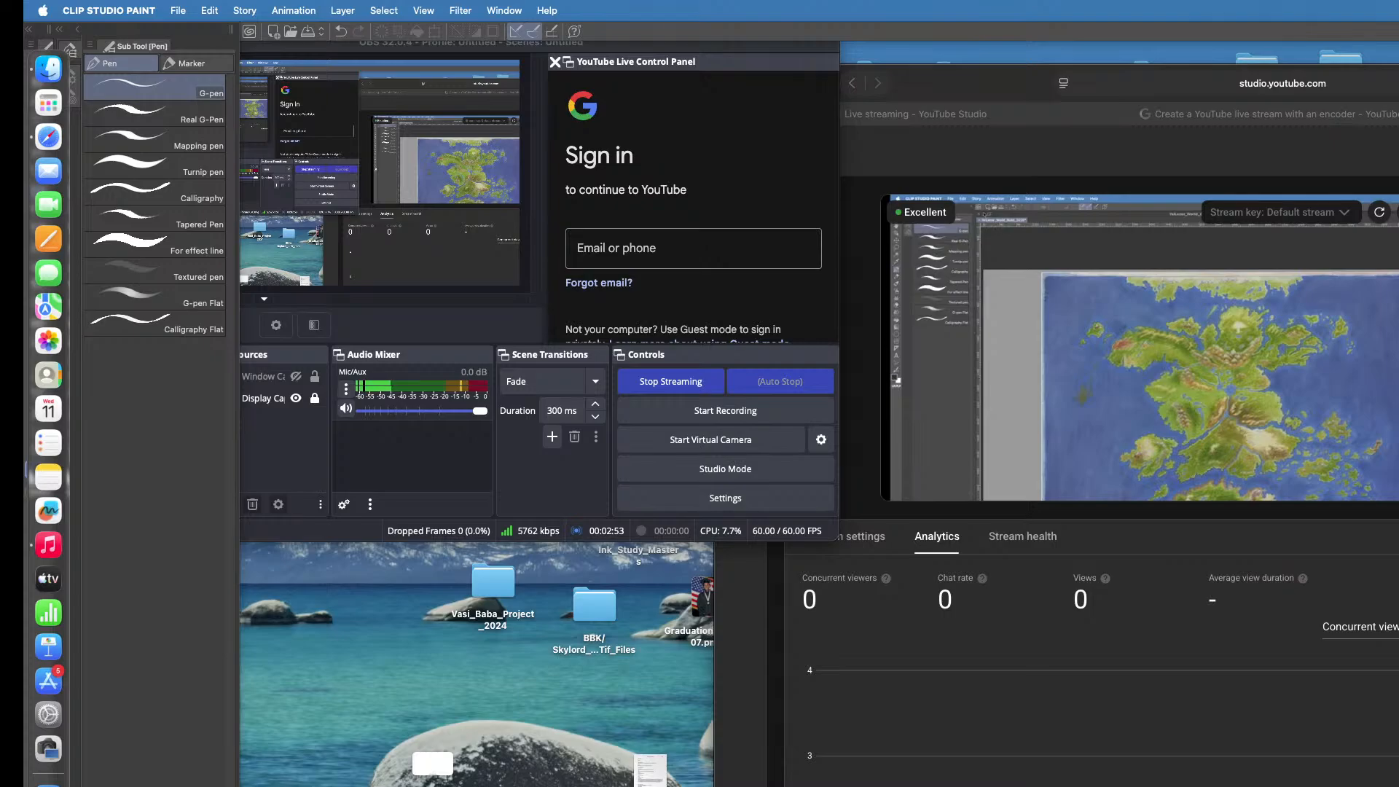
{"action": "left_click", "coordinate": [48, 748]}
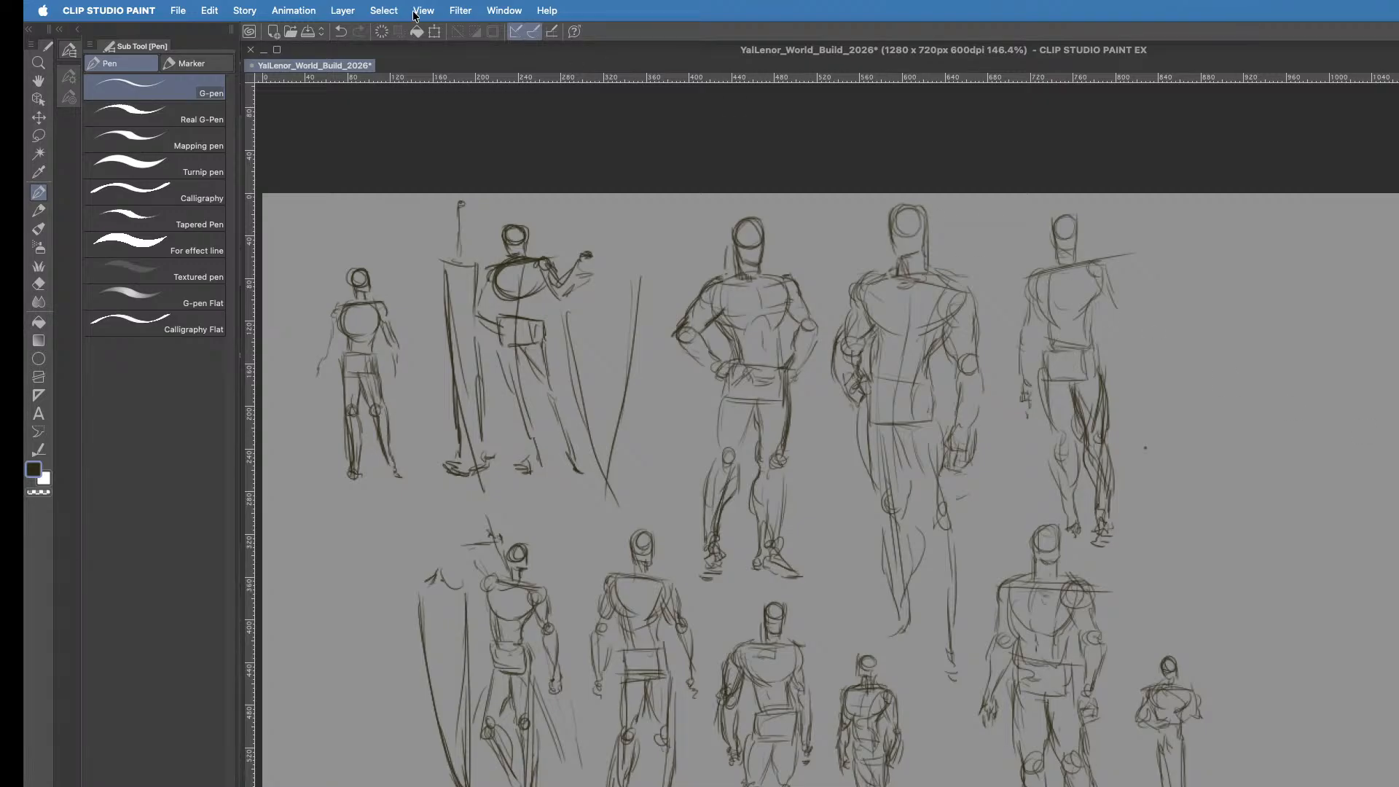
- Duplicate the sketch layer and lasso the tall caped figure in the upper row
{"action": "left_click", "coordinate": [343, 10]}
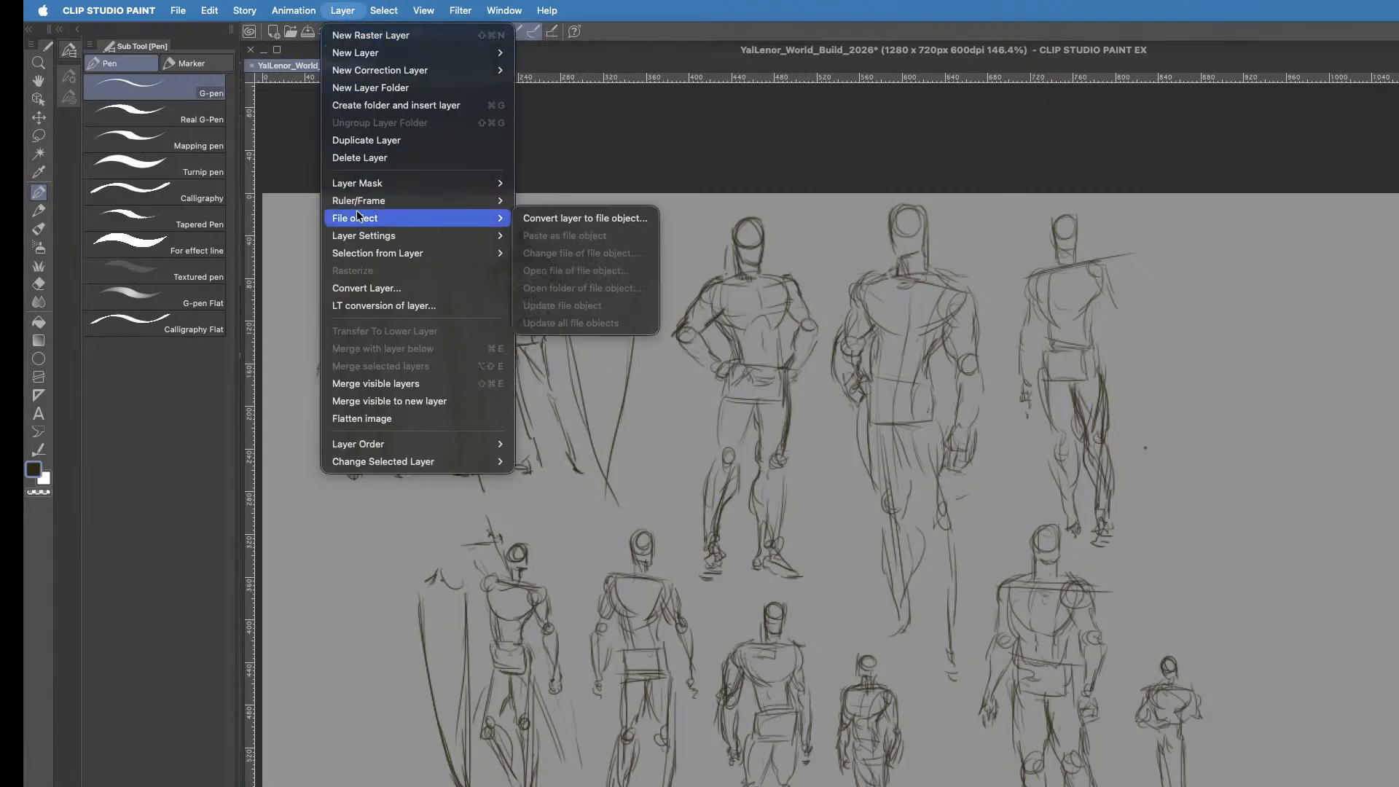
{"action": "left_click", "coordinate": [386, 145]}
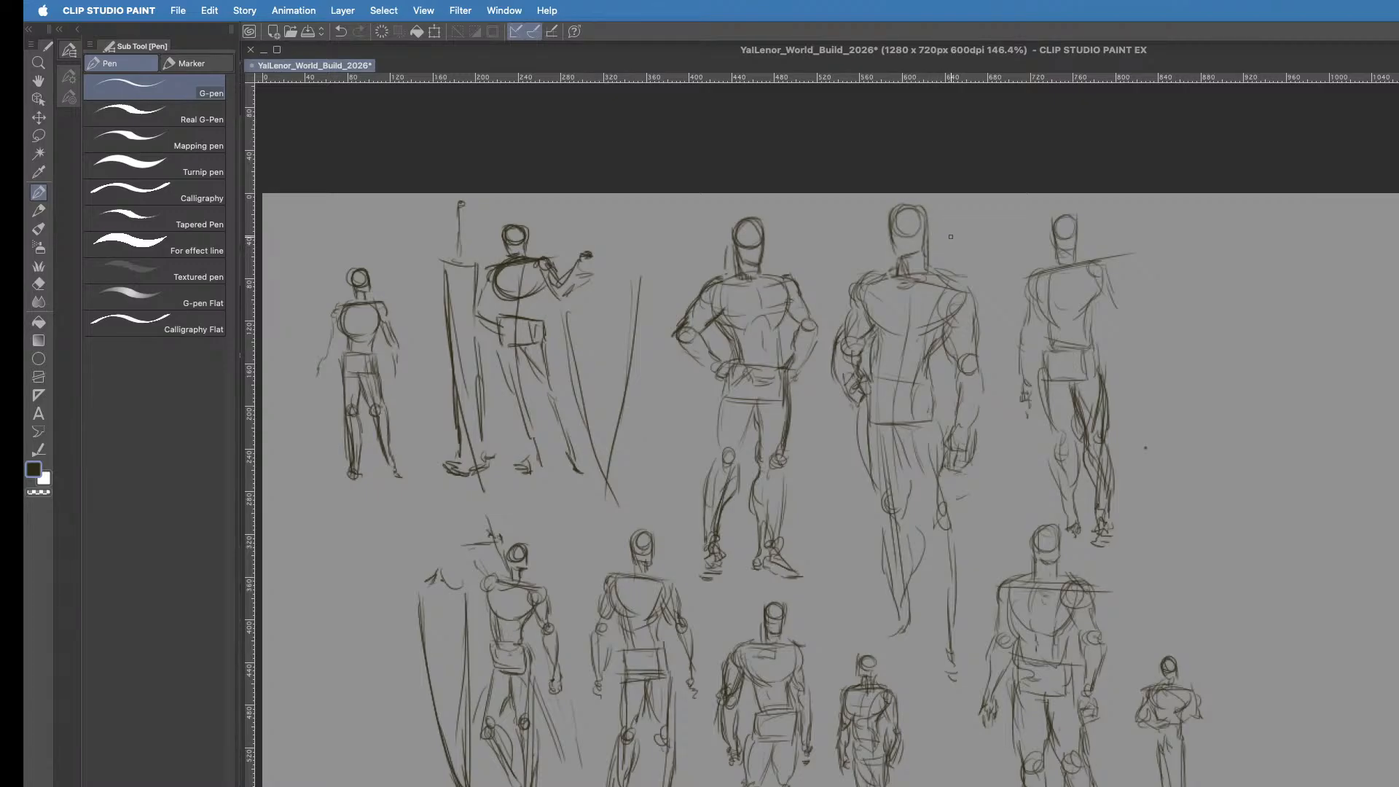
{"action": "key", "text": "m"}
{"action": "mouse_move", "coordinate": [962, 217]}
{"action": "left_mouse_down"}
{"action": "mouse_move", "coordinate": [909, 172]}
{"action": "mouse_move", "coordinate": [860, 190]}
{"action": "mouse_move", "coordinate": [828, 237]}
{"action": "mouse_move", "coordinate": [822, 378]}
{"action": "mouse_move", "coordinate": [858, 627]}
{"action": "mouse_move", "coordinate": [951, 700]}
{"action": "mouse_move", "coordinate": [973, 674]}
{"action": "mouse_move", "coordinate": [999, 431]}
{"action": "mouse_move", "coordinate": [990, 267]}
{"action": "mouse_move", "coordinate": [974, 221]}
{"action": "left_mouse_up"}
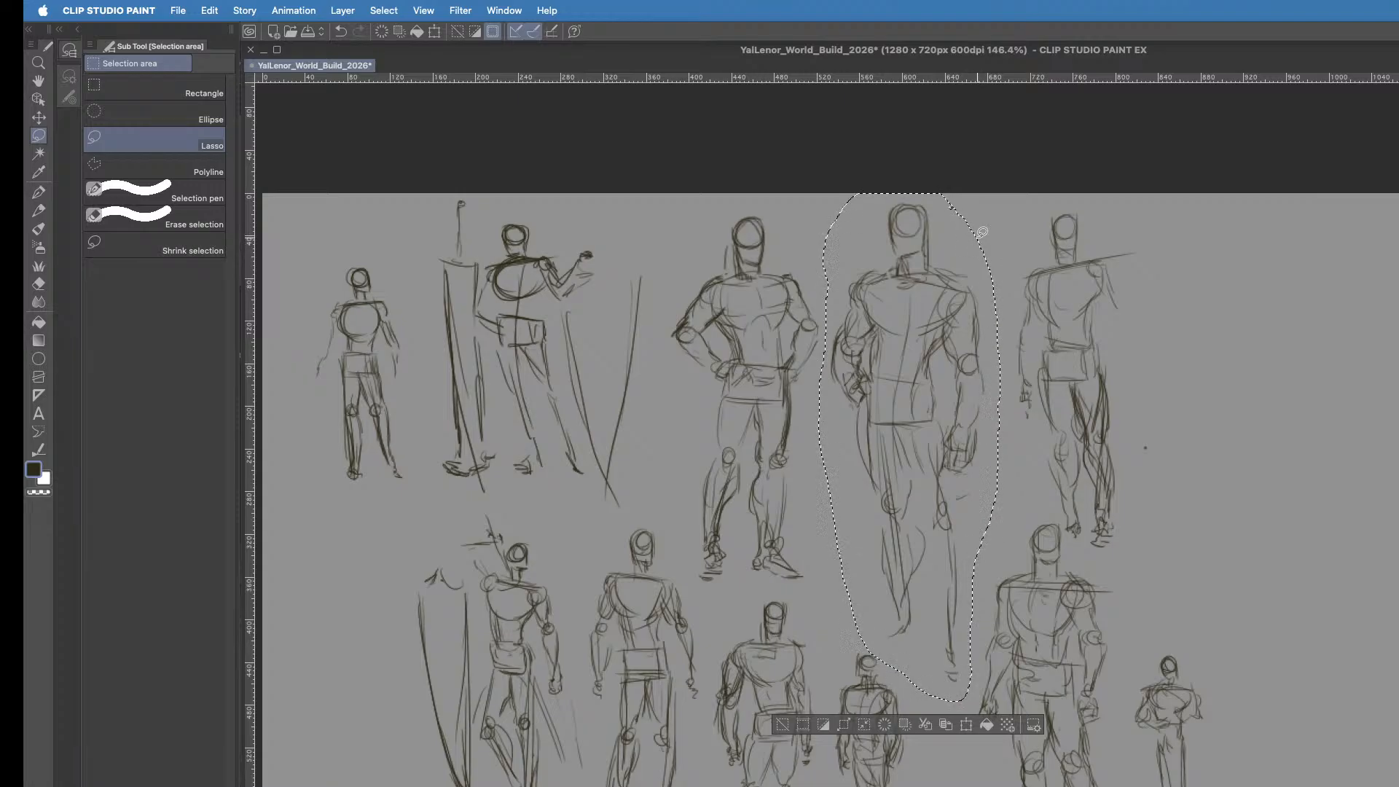
- Move the selected figure to the empty area beyond the other sketches, enlarge it and deselect it
{"action": "key", "text": "super+t"}
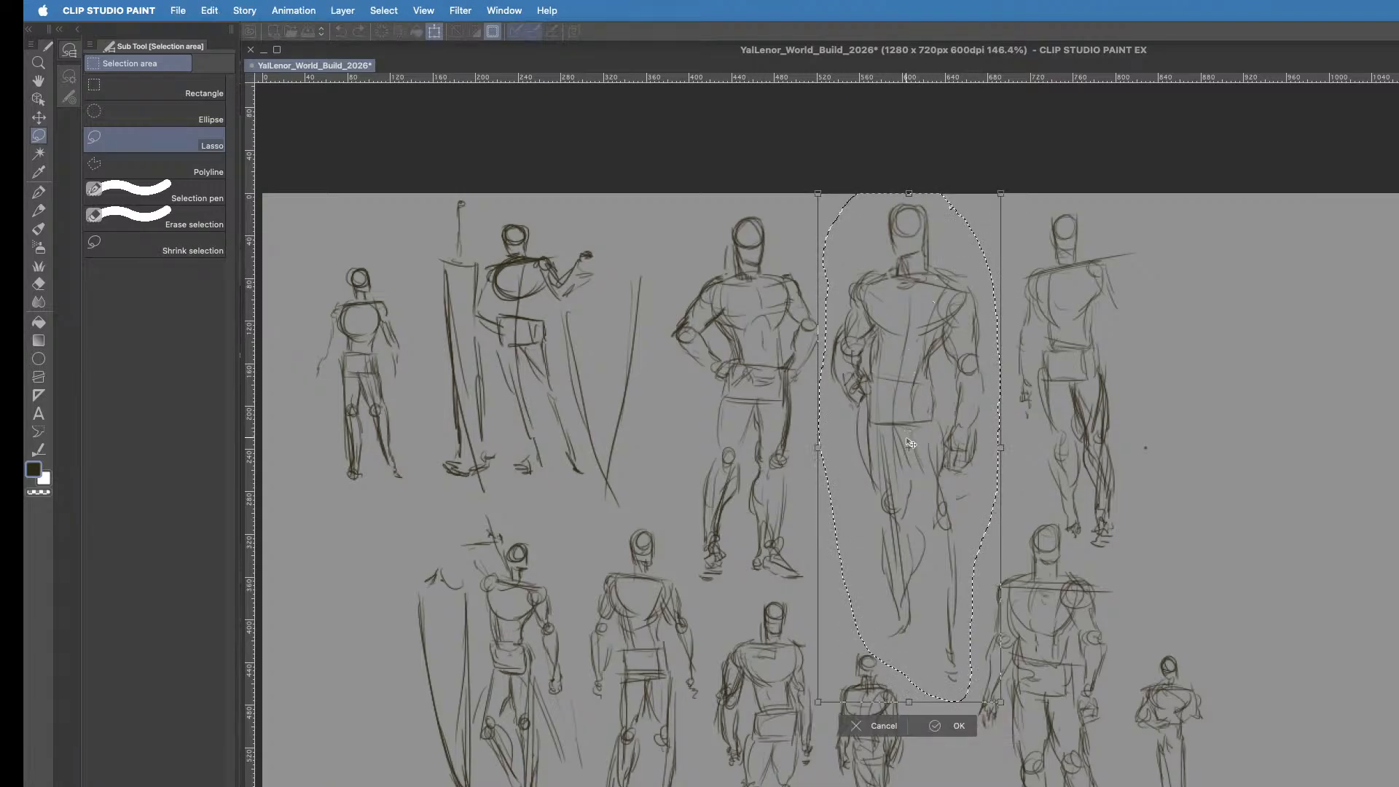
{"action": "mouse_move", "coordinate": [911, 443]}
{"action": "left_mouse_down"}
{"action": "mouse_move", "coordinate": [1172, 500]}
{"action": "mouse_move", "coordinate": [1392, 615]}
{"action": "mouse_move", "coordinate": [1327, 646]}
{"action": "left_mouse_up"}
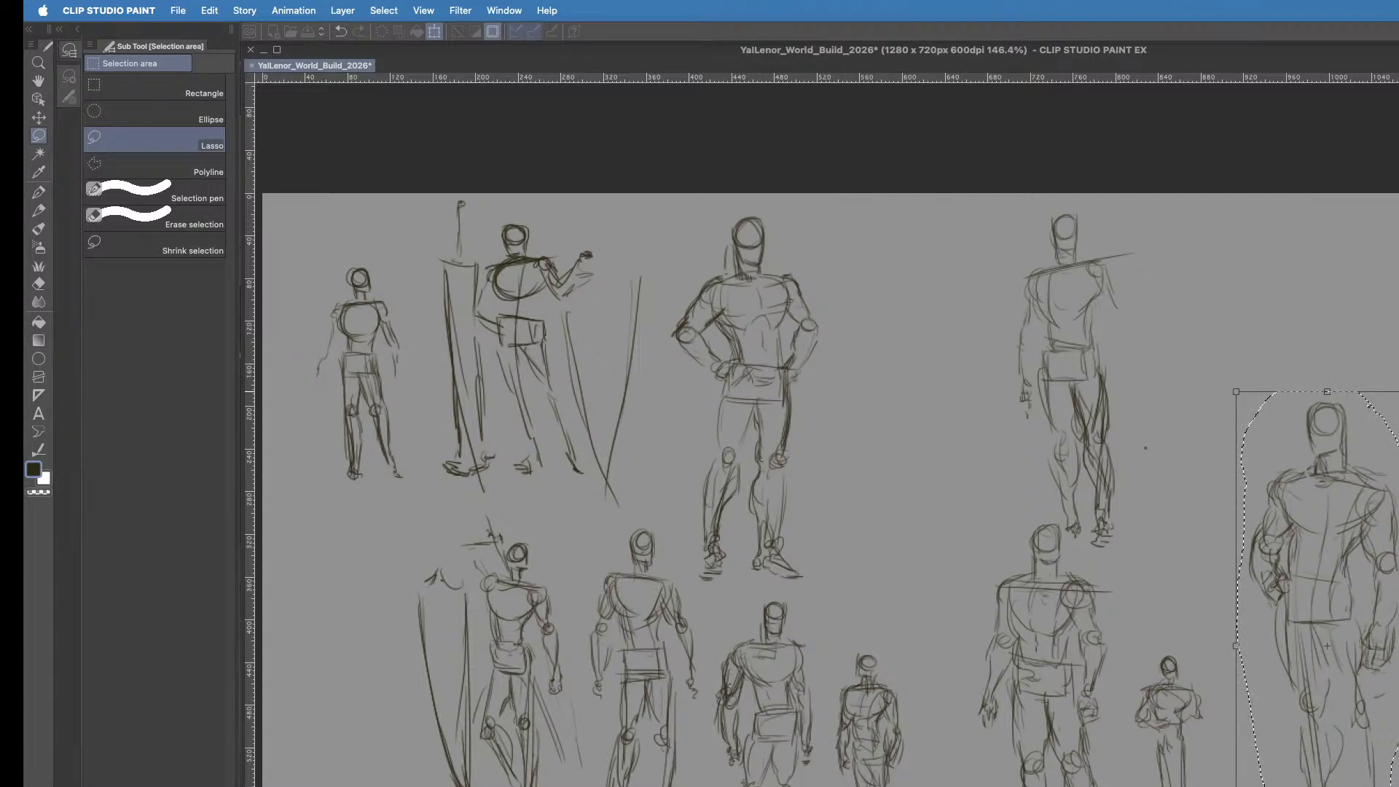
{"action": "left_click_drag", "start_coordinate": [1398, 391], "coordinate": [1398, 208]}
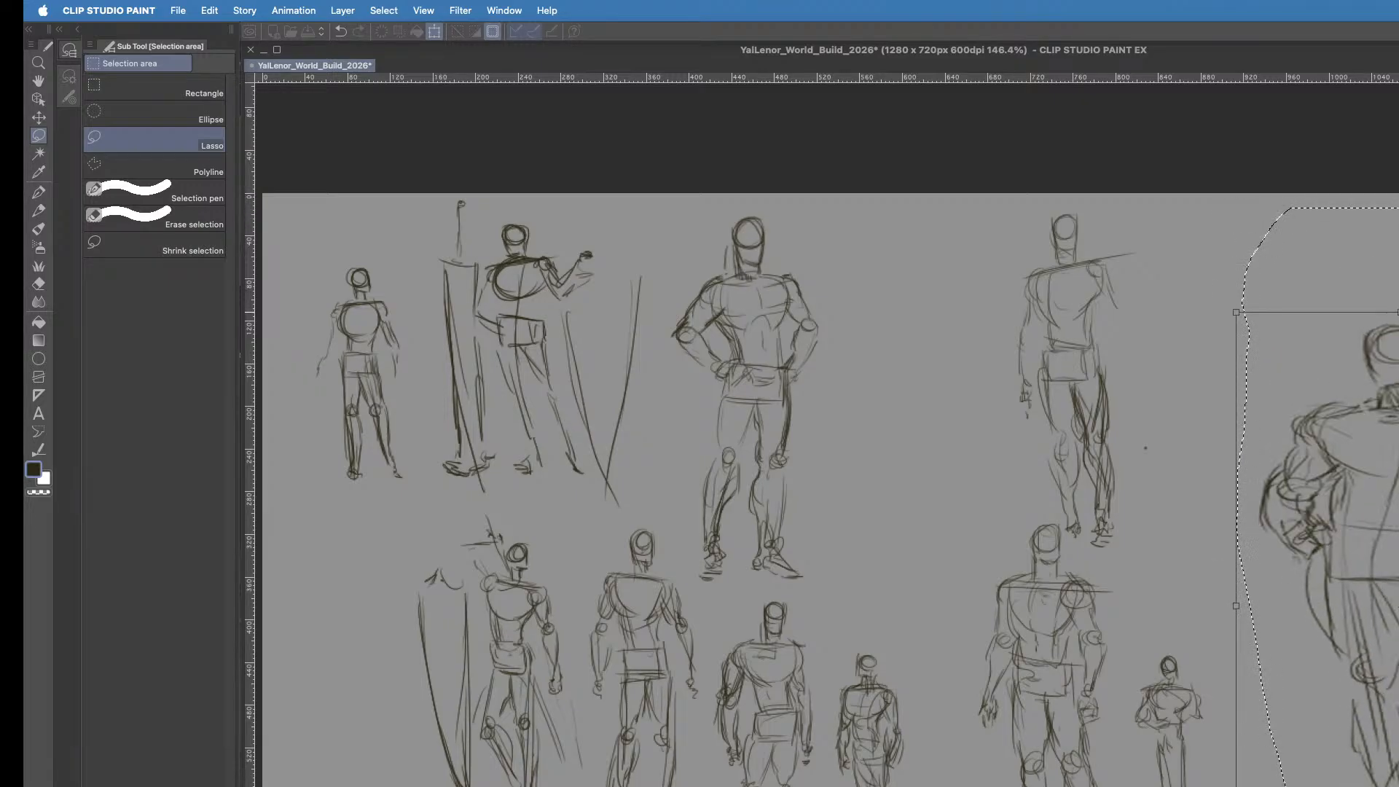
{"action": "left_click_drag", "start_coordinate": [1398, 247], "coordinate": [1398, 179]}
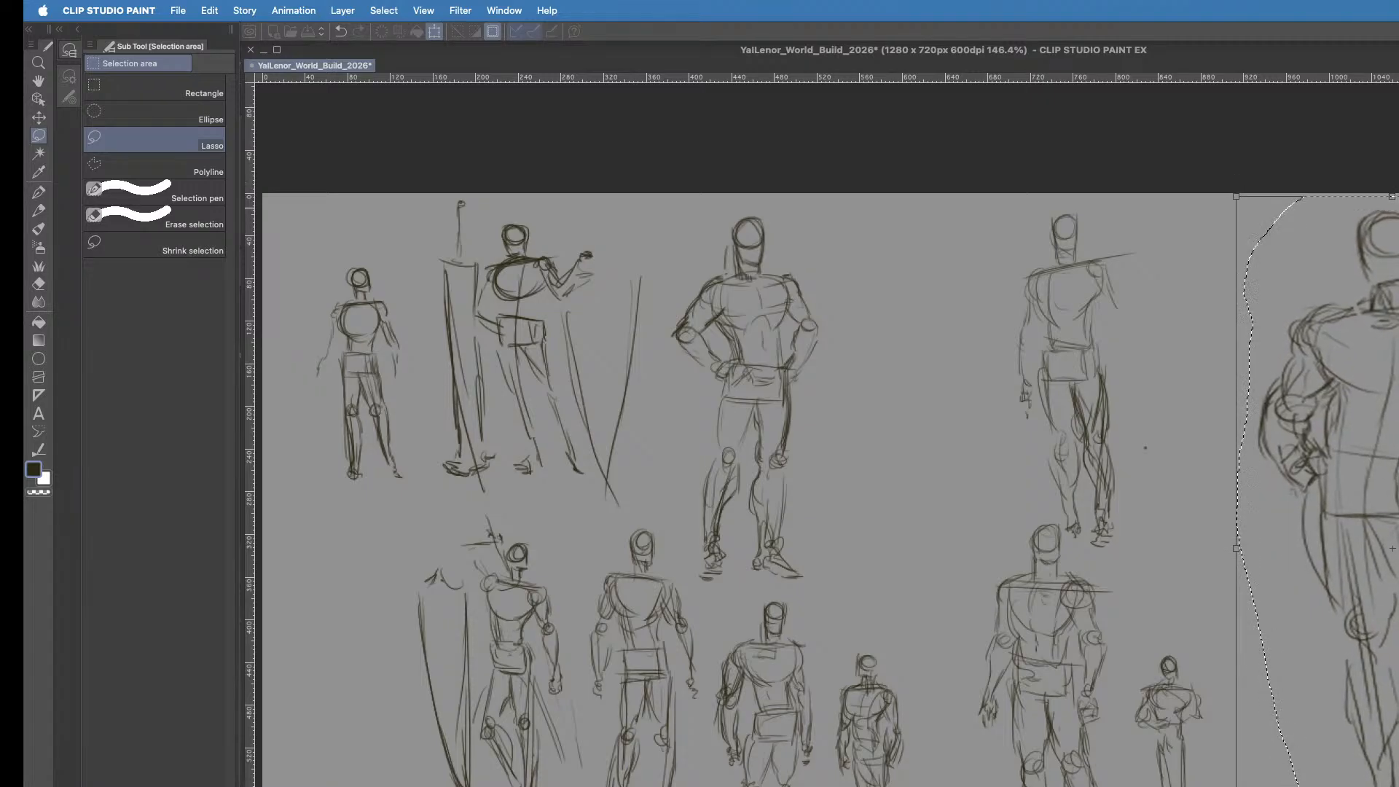
{"action": "key", "text": "super+z"}
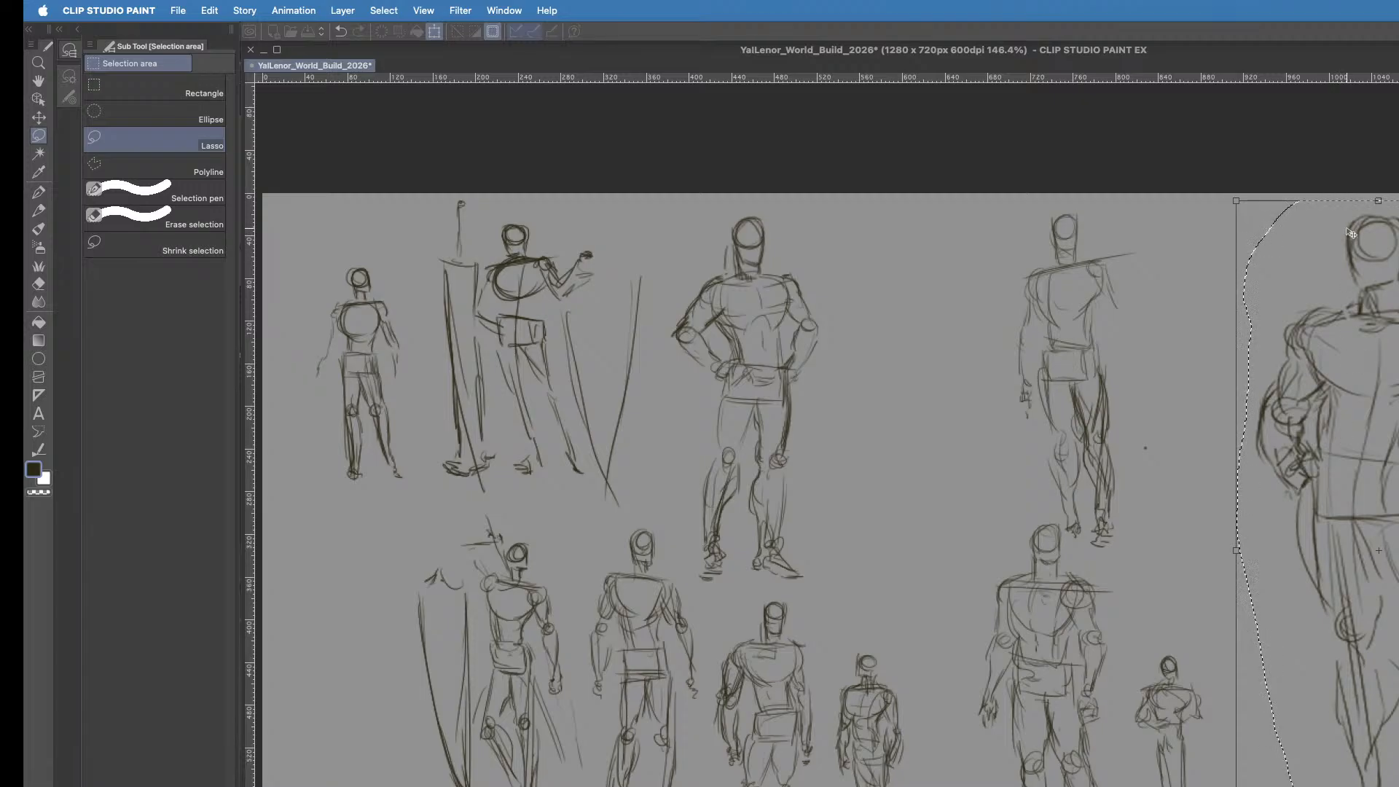
{"action": "key", "text": "Return"}
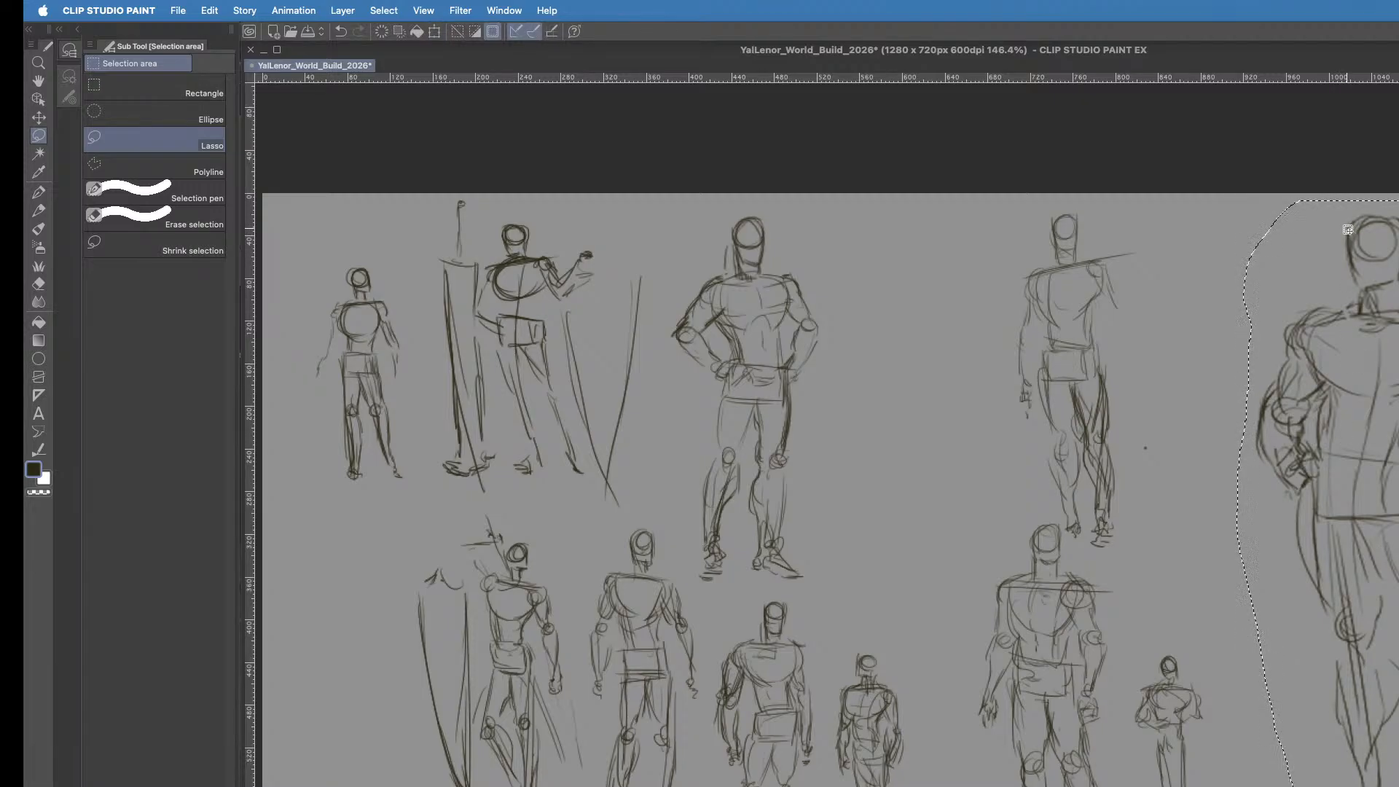
{"action": "key", "text": "super+d"}
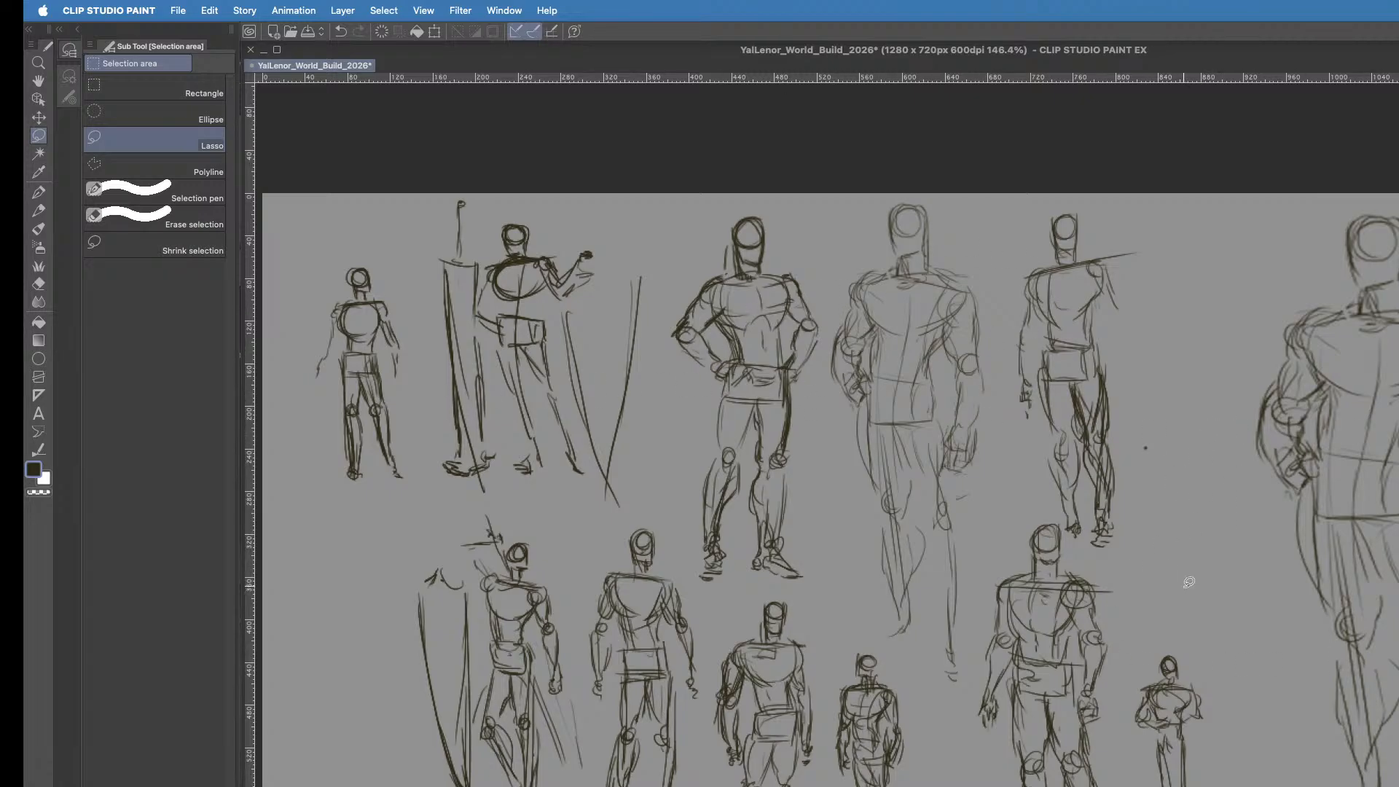
- Switch to the Real pencil and reduce its brush size by several steps
{"action": "key", "text": "p"}
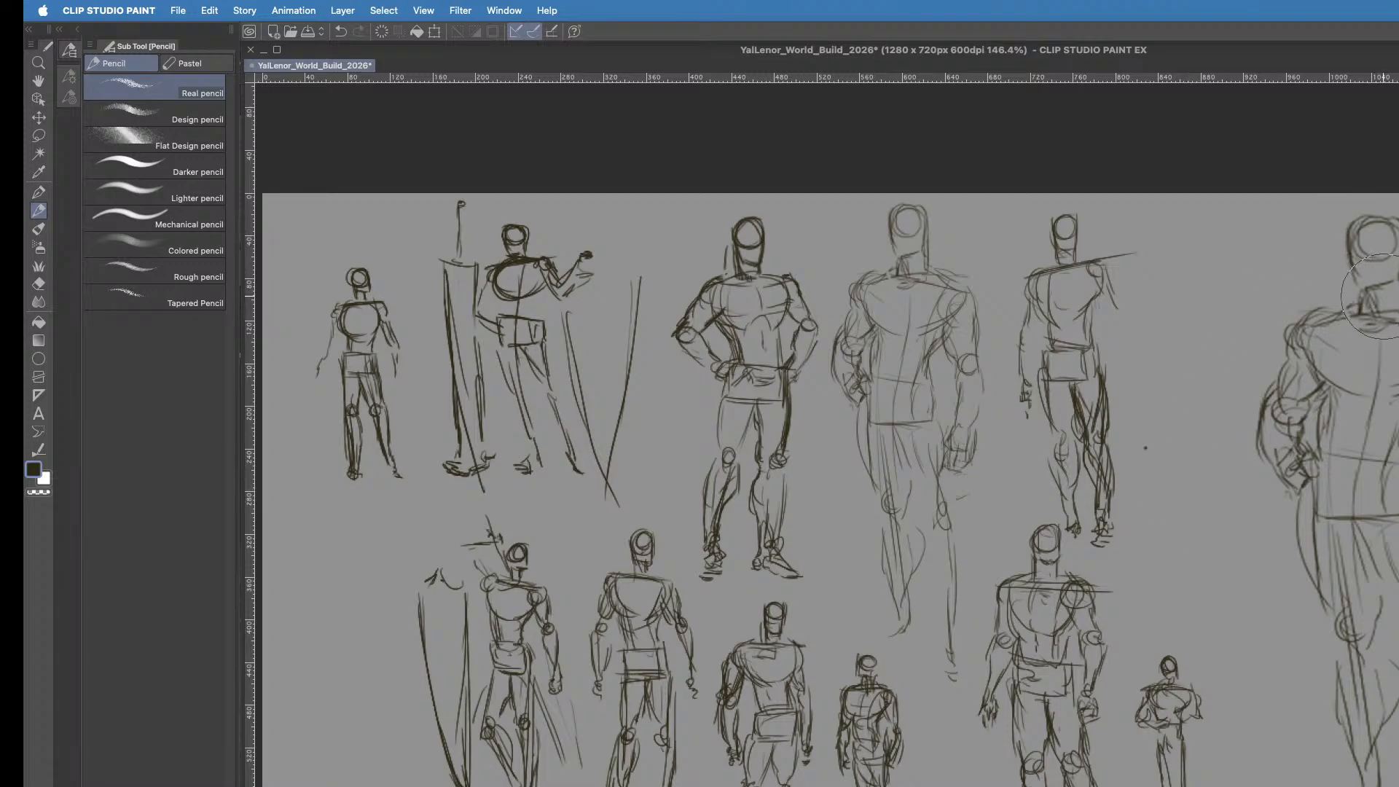
{"action": "key", "text": "["}
{"action": "key", "text": "["}
{"action": "key", "text": "["}
{"action": "key", "text": "["}
{"action": "key", "text": "["}
{"action": "key", "text": "["}
{"action": "key", "text": "["}
{"action": "key", "text": "["}
{"action": "key", "text": "["}
{"action": "key", "text": "["}
{"action": "left_click_drag", "start_coordinate": [1307, 357], "coordinate": [1304, 387]}
{"action": "key", "text": "super+z"}
{"action": "key", "text": "super+z"}
{"action": "key", "text": "super+z"}
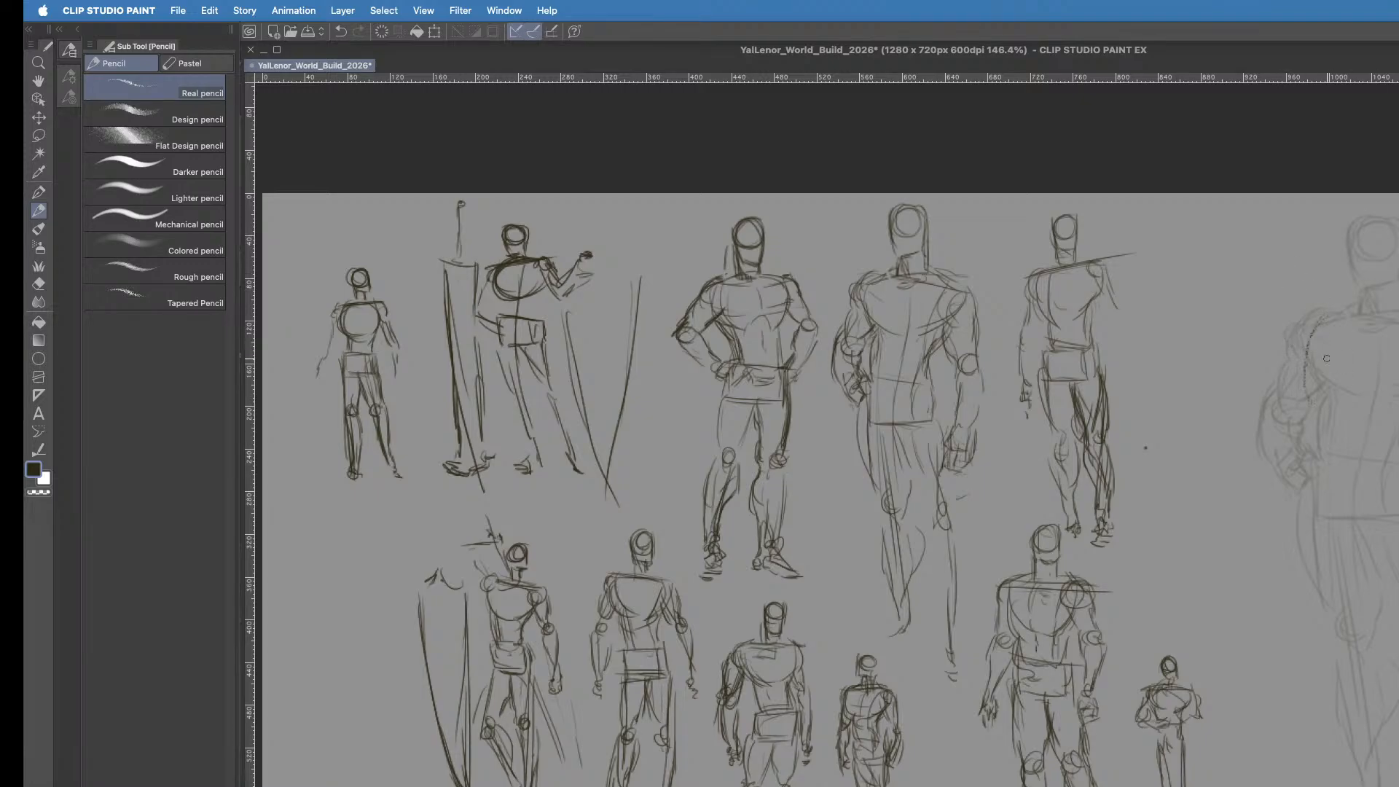
- Pencil the ribcage oval and the waistline over the faded enlarged figure
{"action": "left_click_drag", "start_coordinate": [1316, 400], "coordinate": [1351, 429]}
{"action": "mouse_move", "coordinate": [1376, 422]}
{"action": "left_mouse_down"}
{"action": "mouse_move", "coordinate": [1398, 414]}
{"action": "mouse_move", "coordinate": [1370, 451]}
{"action": "left_mouse_up"}
{"action": "left_click_drag", "start_coordinate": [1373, 460], "coordinate": [1330, 455]}
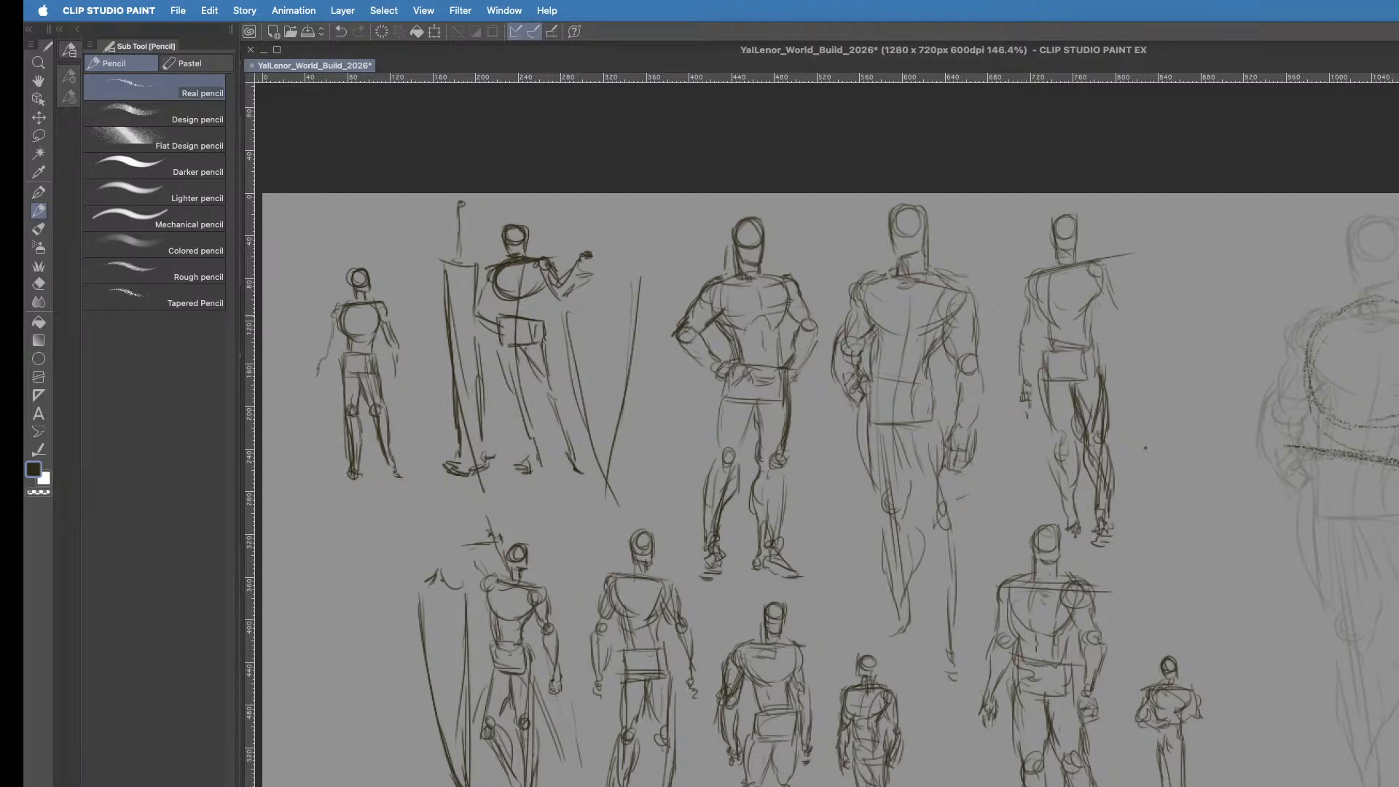
- Sketch the enlarged figure's shoulder line, the long centre line from head to foot, and the boxy pelvis
{"action": "left_click_drag", "start_coordinate": [1397, 315], "coordinate": [1286, 310]}
{"action": "mouse_move", "coordinate": [1374, 209]}
{"action": "left_mouse_down"}
{"action": "mouse_move", "coordinate": [1379, 405]}
{"action": "mouse_move", "coordinate": [1339, 588]}
{"action": "mouse_move", "coordinate": [1365, 786]}
{"action": "left_mouse_up"}
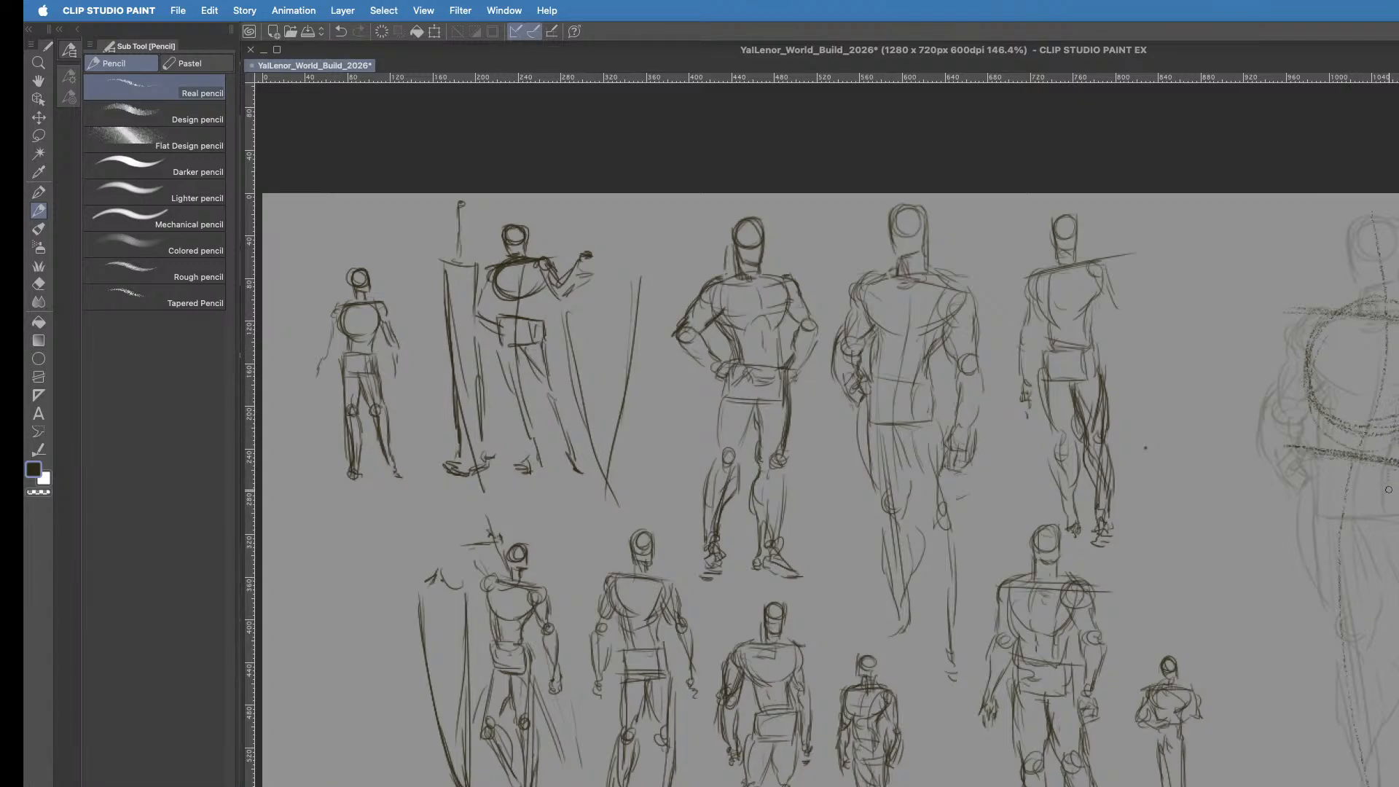
{"action": "mouse_move", "coordinate": [1316, 463]}
{"action": "left_mouse_down"}
{"action": "mouse_move", "coordinate": [1332, 523]}
{"action": "mouse_move", "coordinate": [1388, 518]}
{"action": "left_mouse_up"}
{"action": "left_click_drag", "start_coordinate": [1387, 461], "coordinate": [1395, 526]}
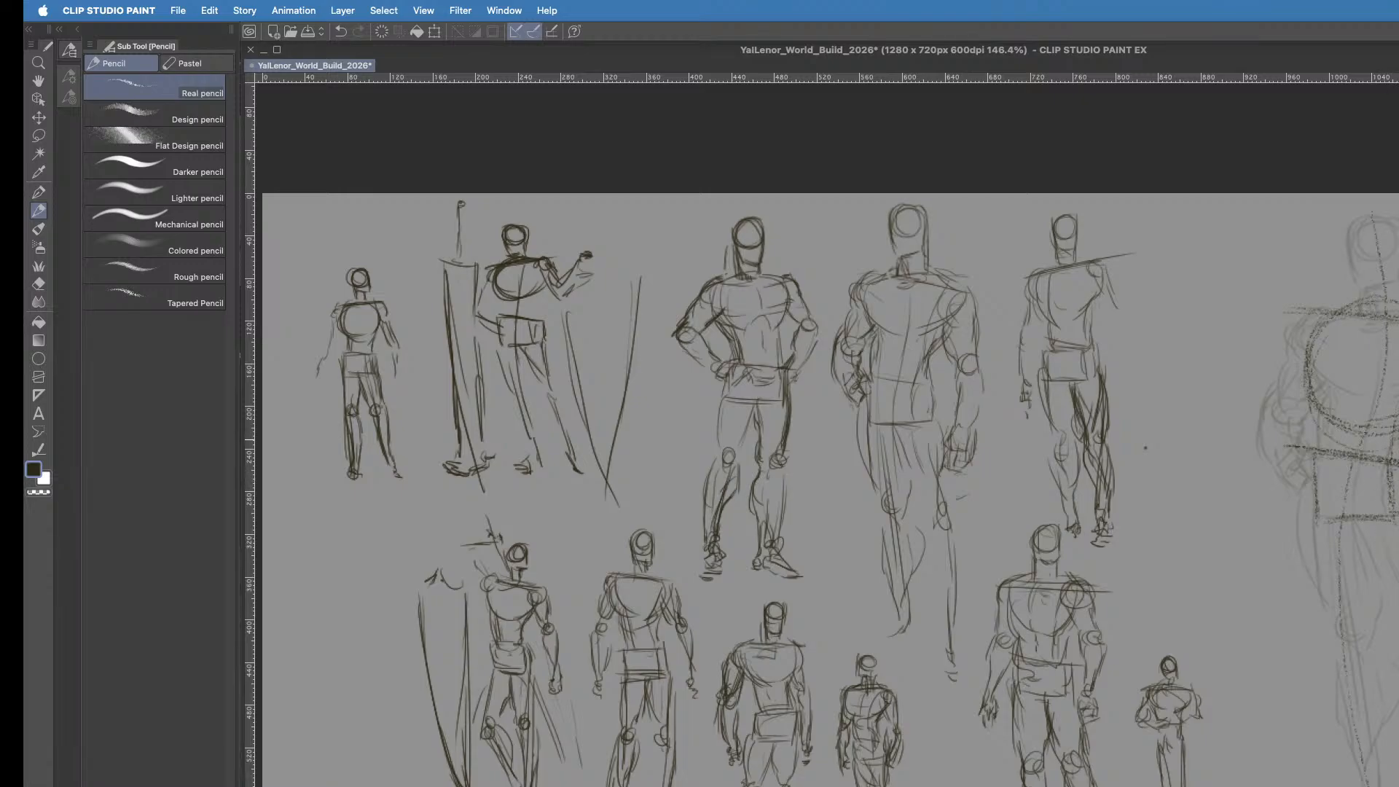
- Mark the shoulder, elbow, knee and ankle joints with rounded shapes and outline the figure's head
{"action": "left_click_drag", "start_coordinate": [1312, 319], "coordinate": [1318, 343]}
{"action": "left_click_drag", "start_coordinate": [1294, 396], "coordinate": [1267, 417]}
{"action": "mouse_move", "coordinate": [1353, 621]}
{"action": "left_mouse_down"}
{"action": "mouse_move", "coordinate": [1341, 644]}
{"action": "mouse_move", "coordinate": [1368, 625]}
{"action": "left_mouse_up"}
{"action": "left_click_drag", "start_coordinate": [1365, 777], "coordinate": [1392, 786]}
{"action": "left_click_drag", "start_coordinate": [1344, 231], "coordinate": [1398, 224]}
{"action": "left_click_drag", "start_coordinate": [1348, 250], "coordinate": [1356, 274]}
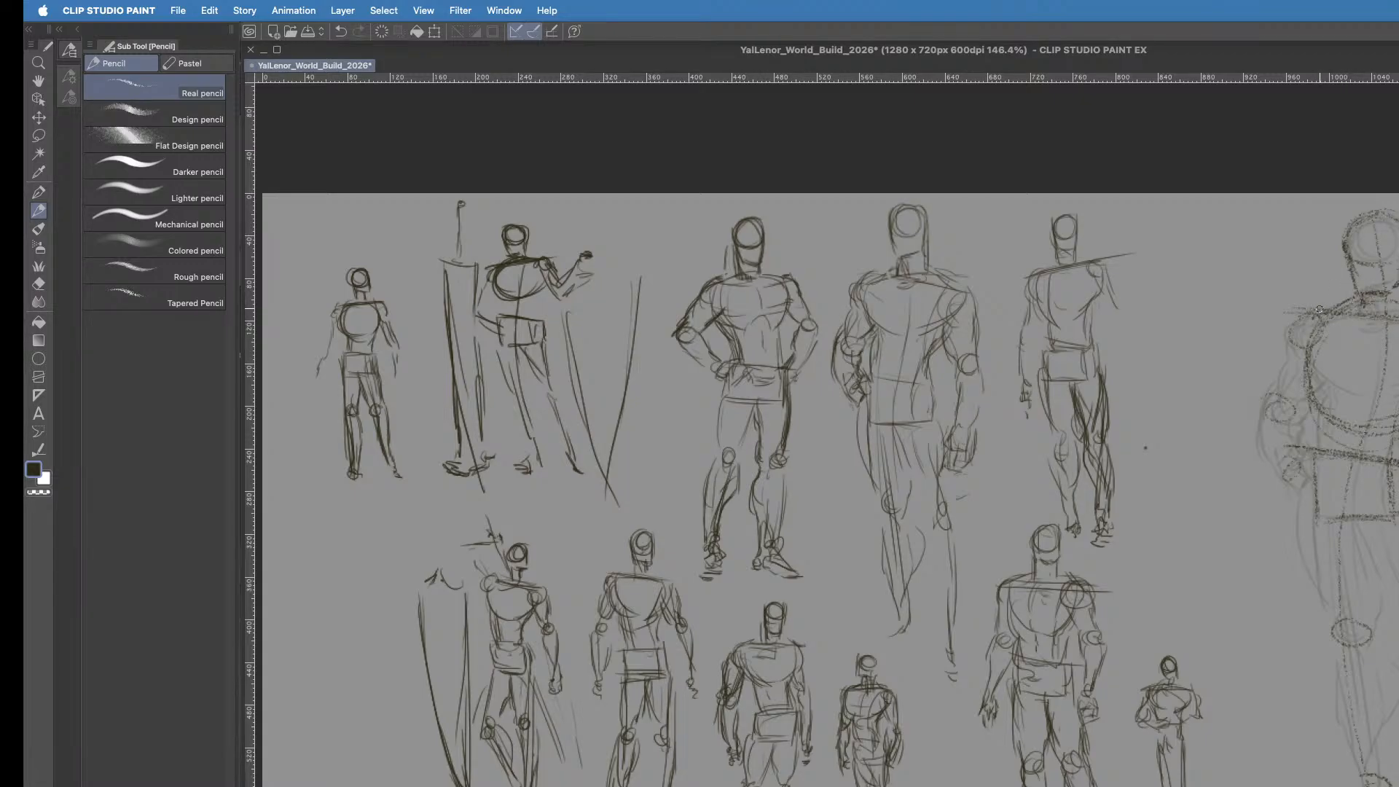
- Sketch the rounded shoulder, the bent arm with its fist at the hip, and the lower chest line
{"action": "left_click_drag", "start_coordinate": [1295, 319], "coordinate": [1284, 357]}
{"action": "left_click_drag", "start_coordinate": [1298, 345], "coordinate": [1319, 449]}
{"action": "mouse_move", "coordinate": [1298, 452]}
{"action": "left_mouse_down"}
{"action": "mouse_move", "coordinate": [1285, 473]}
{"action": "mouse_move", "coordinate": [1314, 447]}
{"action": "mouse_move", "coordinate": [1291, 484]}
{"action": "mouse_move", "coordinate": [1321, 477]}
{"action": "mouse_move", "coordinate": [1305, 493]}
{"action": "left_mouse_up"}
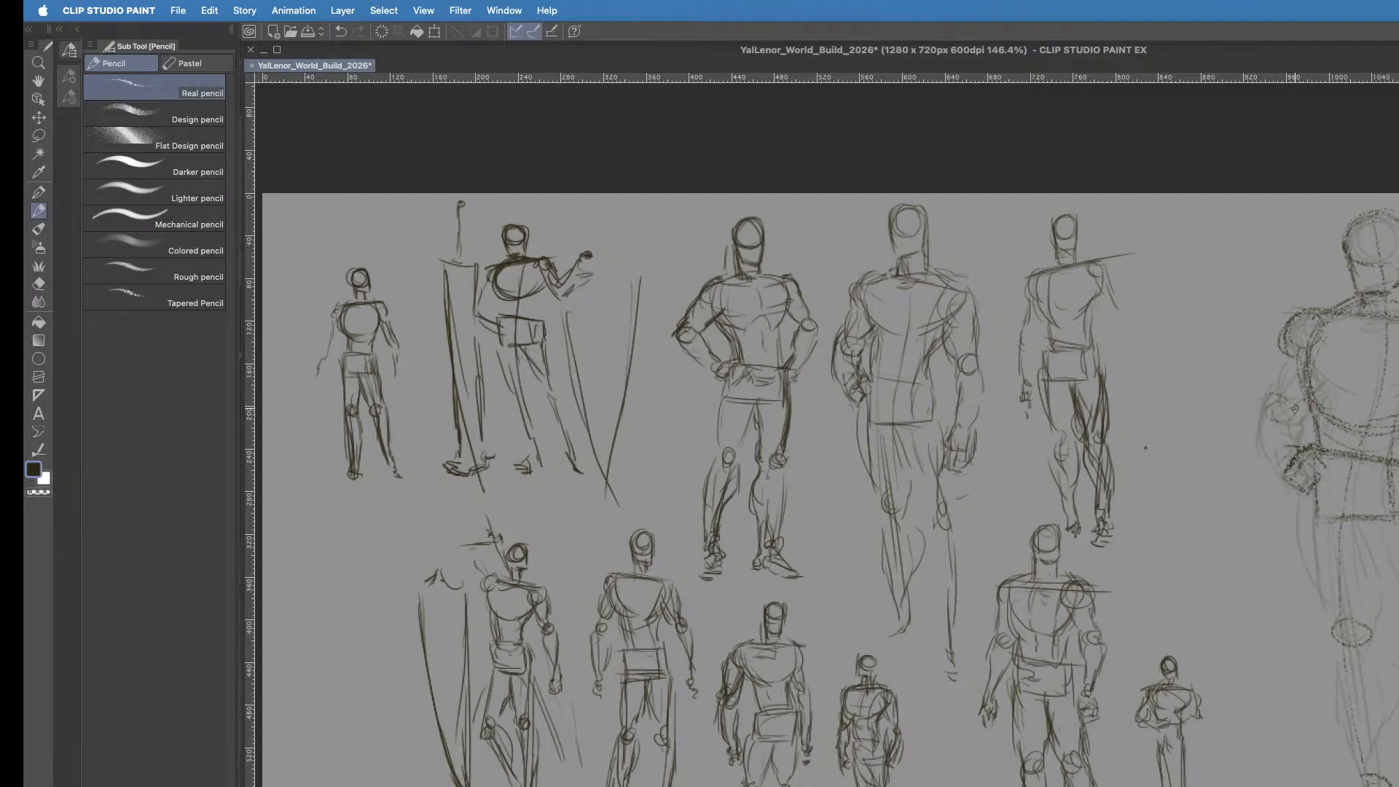
{"action": "left_click_drag", "start_coordinate": [1308, 397], "coordinate": [1293, 411]}
{"action": "mouse_move", "coordinate": [1286, 340]}
{"action": "left_mouse_down"}
{"action": "mouse_move", "coordinate": [1254, 415]}
{"action": "mouse_move", "coordinate": [1265, 465]}
{"action": "mouse_move", "coordinate": [1277, 431]}
{"action": "mouse_move", "coordinate": [1281, 469]}
{"action": "left_mouse_up"}
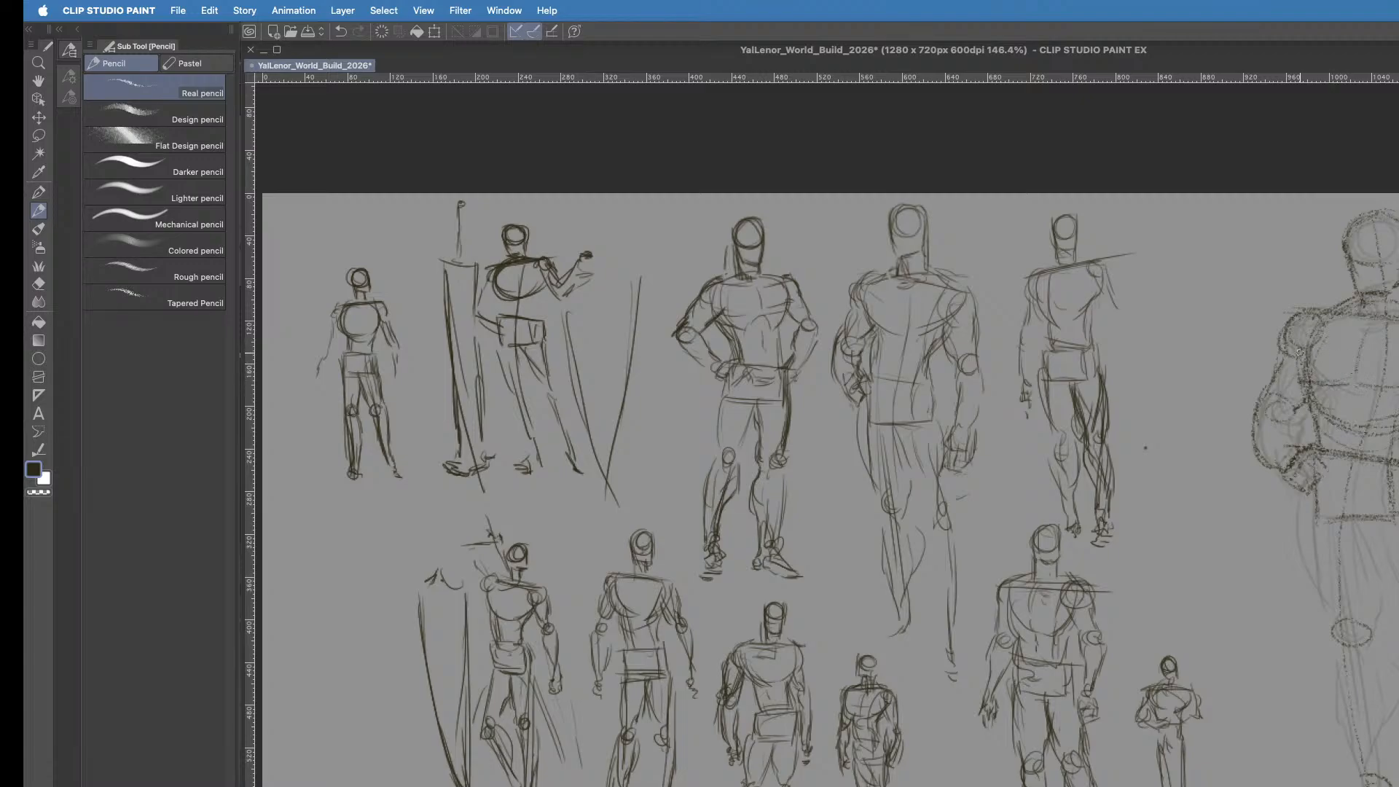
{"action": "left_click_drag", "start_coordinate": [1335, 382], "coordinate": [1372, 379]}
- Draw the contours of the thigh, knee and lower leg on the bent arm's side of the figure
{"action": "left_click_drag", "start_coordinate": [1304, 495], "coordinate": [1302, 556]}
{"action": "left_click_drag", "start_coordinate": [1303, 496], "coordinate": [1320, 601]}
{"action": "left_click_drag", "start_coordinate": [1301, 538], "coordinate": [1328, 618]}
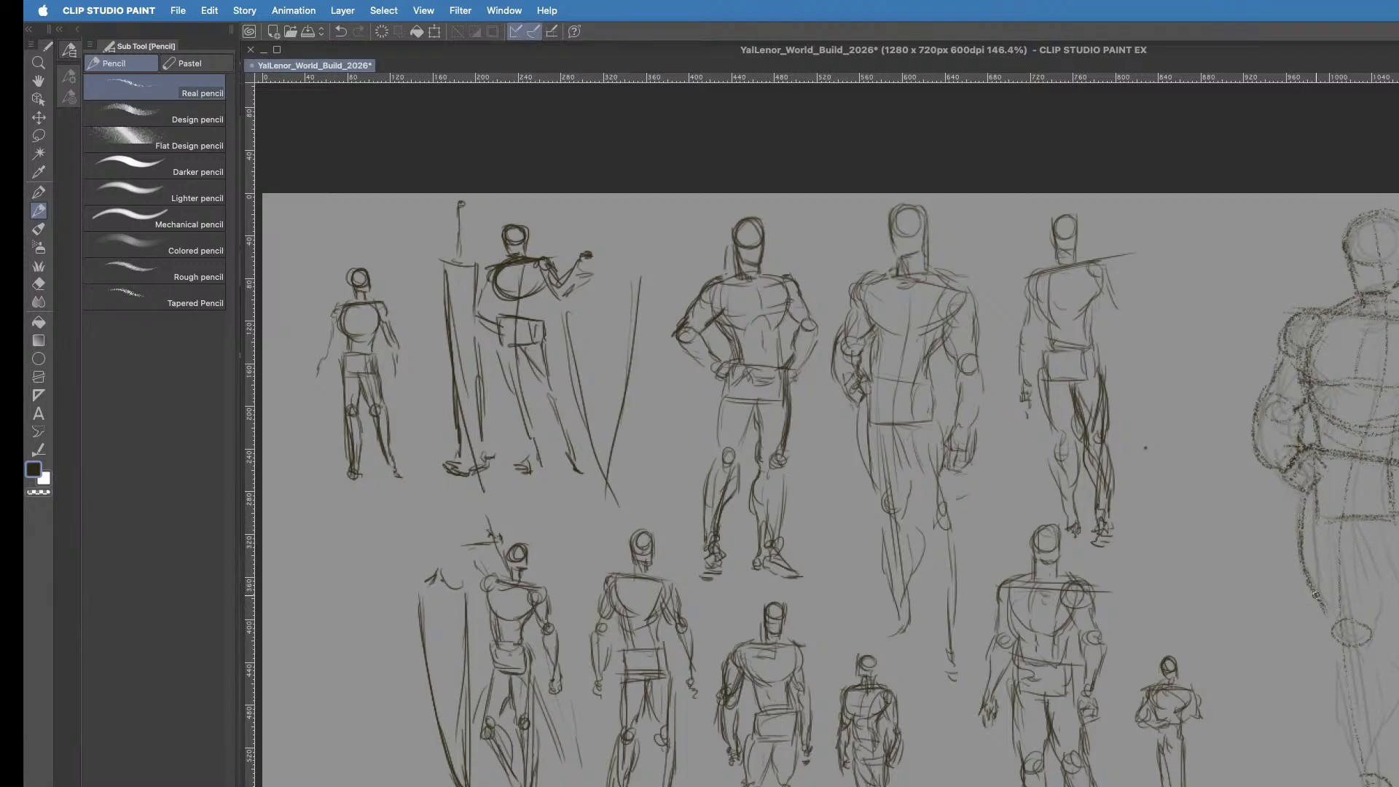
{"action": "left_click_drag", "start_coordinate": [1356, 524], "coordinate": [1378, 588]}
{"action": "left_click_drag", "start_coordinate": [1356, 535], "coordinate": [1398, 645]}
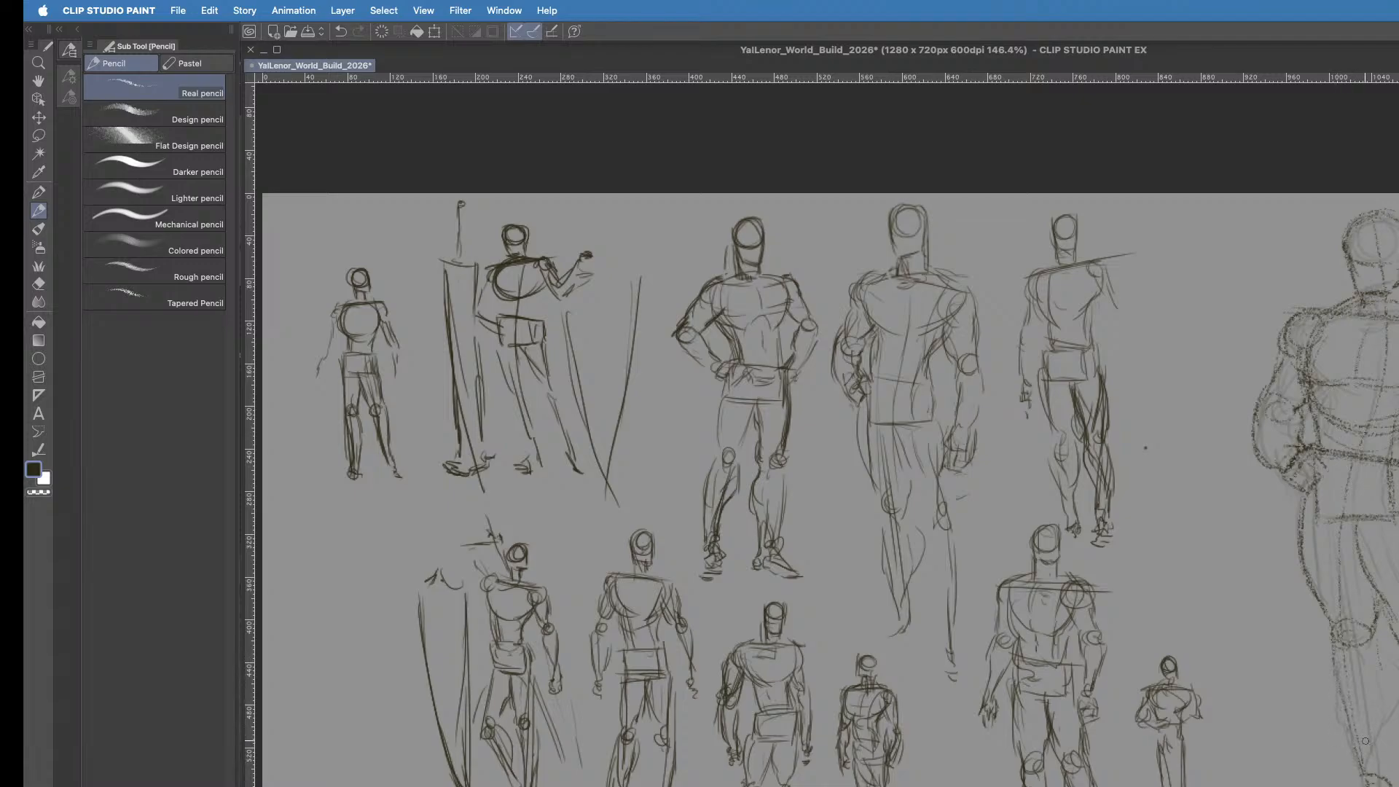
{"action": "left_click_drag", "start_coordinate": [1368, 736], "coordinate": [1374, 782]}
{"action": "mouse_move", "coordinate": [1332, 648]}
{"action": "left_mouse_down"}
{"action": "mouse_move", "coordinate": [1347, 716]}
{"action": "mouse_move", "coordinate": [1335, 641]}
{"action": "mouse_move", "coordinate": [1346, 720]}
{"action": "left_mouse_up"}
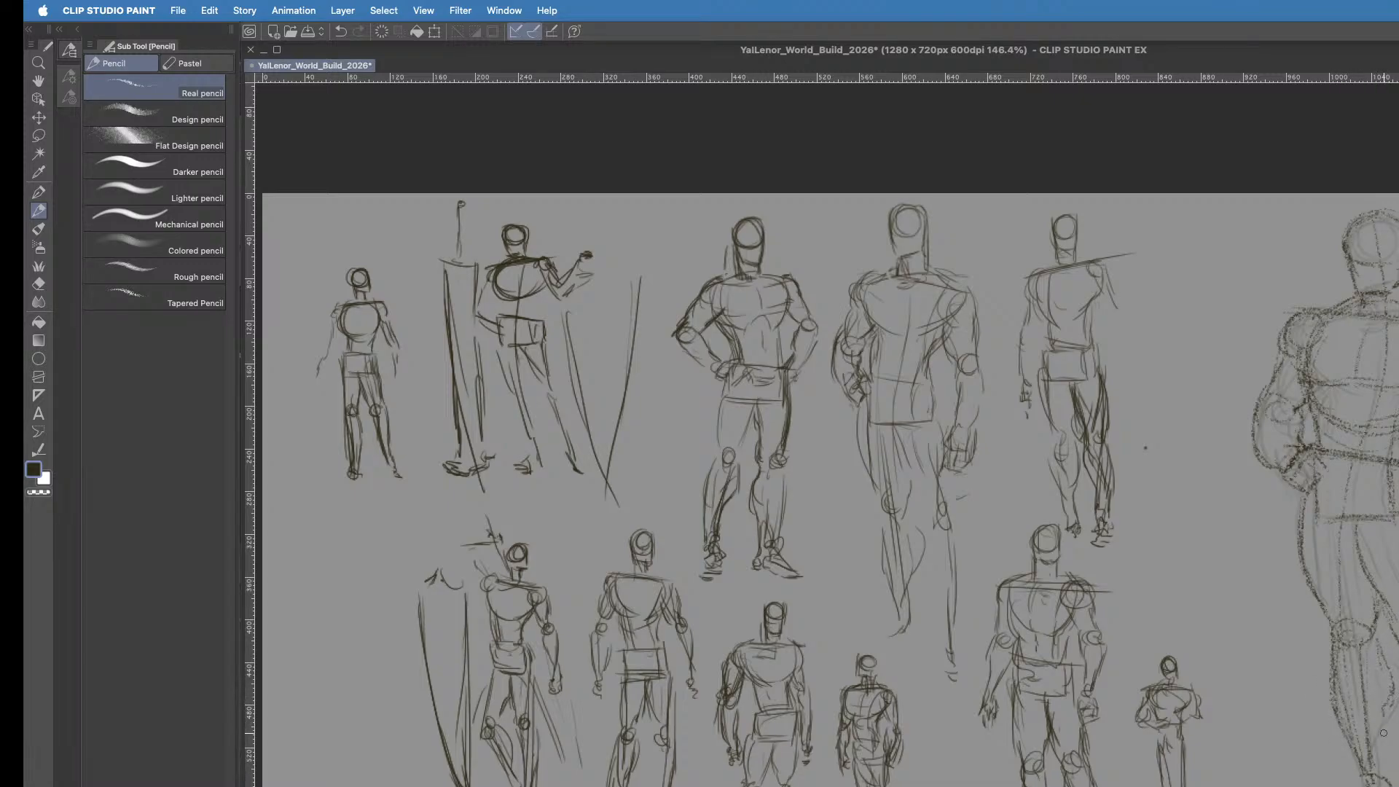
{"action": "left_click_drag", "start_coordinate": [1382, 722], "coordinate": [1393, 773]}
- Sketch a large shield with pointed upper corners and long tapering sides beside the figure's bent arm
{"action": "mouse_move", "coordinate": [1268, 299]}
{"action": "left_mouse_down"}
{"action": "mouse_move", "coordinate": [1318, 331]}
{"action": "mouse_move", "coordinate": [1263, 335]}
{"action": "mouse_move", "coordinate": [1277, 303]}
{"action": "mouse_move", "coordinate": [1235, 311]}
{"action": "mouse_move", "coordinate": [1300, 282]}
{"action": "mouse_move", "coordinate": [1250, 313]}
{"action": "mouse_move", "coordinate": [1305, 287]}
{"action": "mouse_move", "coordinate": [1214, 307]}
{"action": "mouse_move", "coordinate": [1235, 298]}
{"action": "mouse_move", "coordinate": [1211, 289]}
{"action": "mouse_move", "coordinate": [1182, 352]}
{"action": "mouse_move", "coordinate": [1245, 696]}
{"action": "left_mouse_up"}
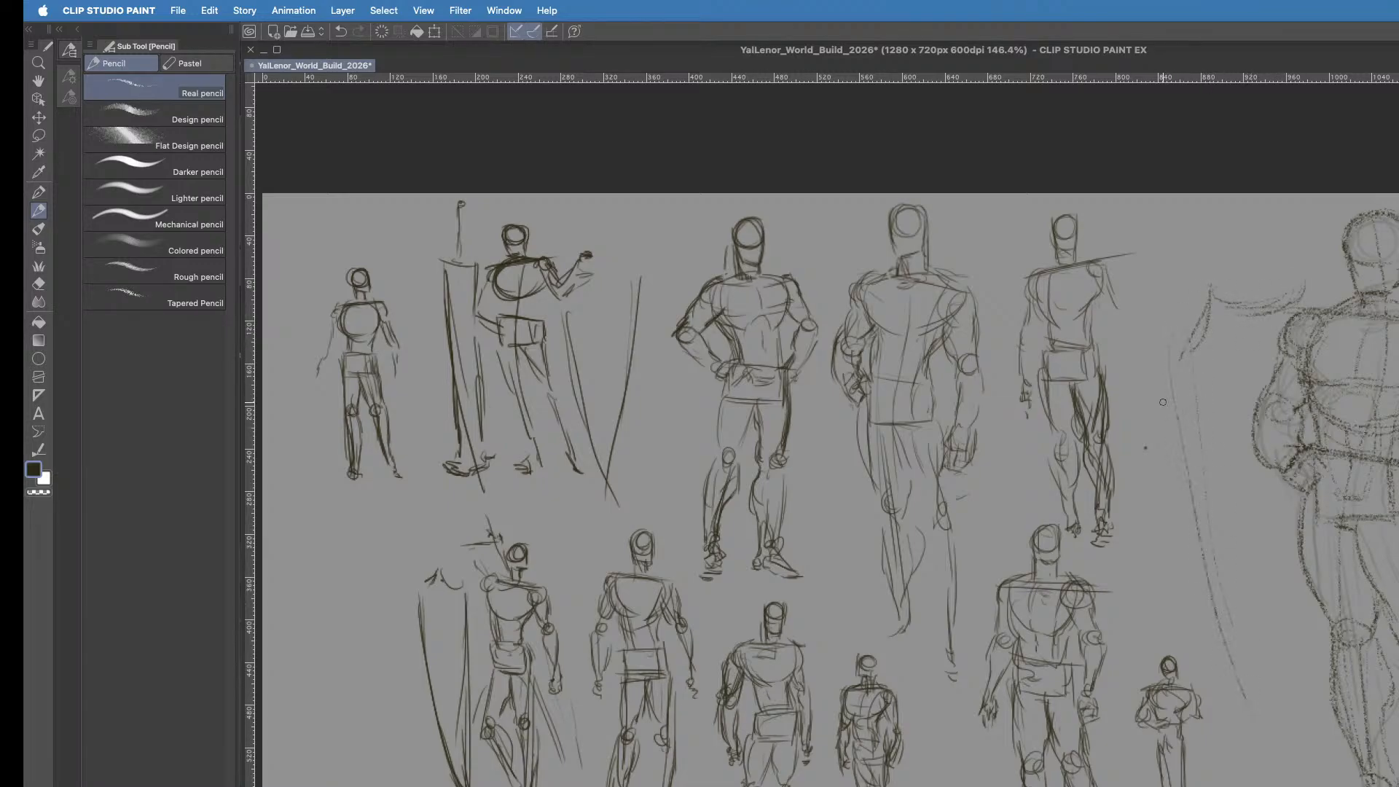
{"action": "left_click_drag", "start_coordinate": [1193, 357], "coordinate": [1234, 625]}
{"action": "mouse_move", "coordinate": [1185, 466]}
{"action": "left_mouse_down"}
{"action": "mouse_move", "coordinate": [1233, 693]}
{"action": "mouse_move", "coordinate": [1205, 612]}
{"action": "mouse_move", "coordinate": [1249, 784]}
{"action": "left_mouse_up"}
{"action": "left_click_drag", "start_coordinate": [1212, 660], "coordinate": [1254, 785]}
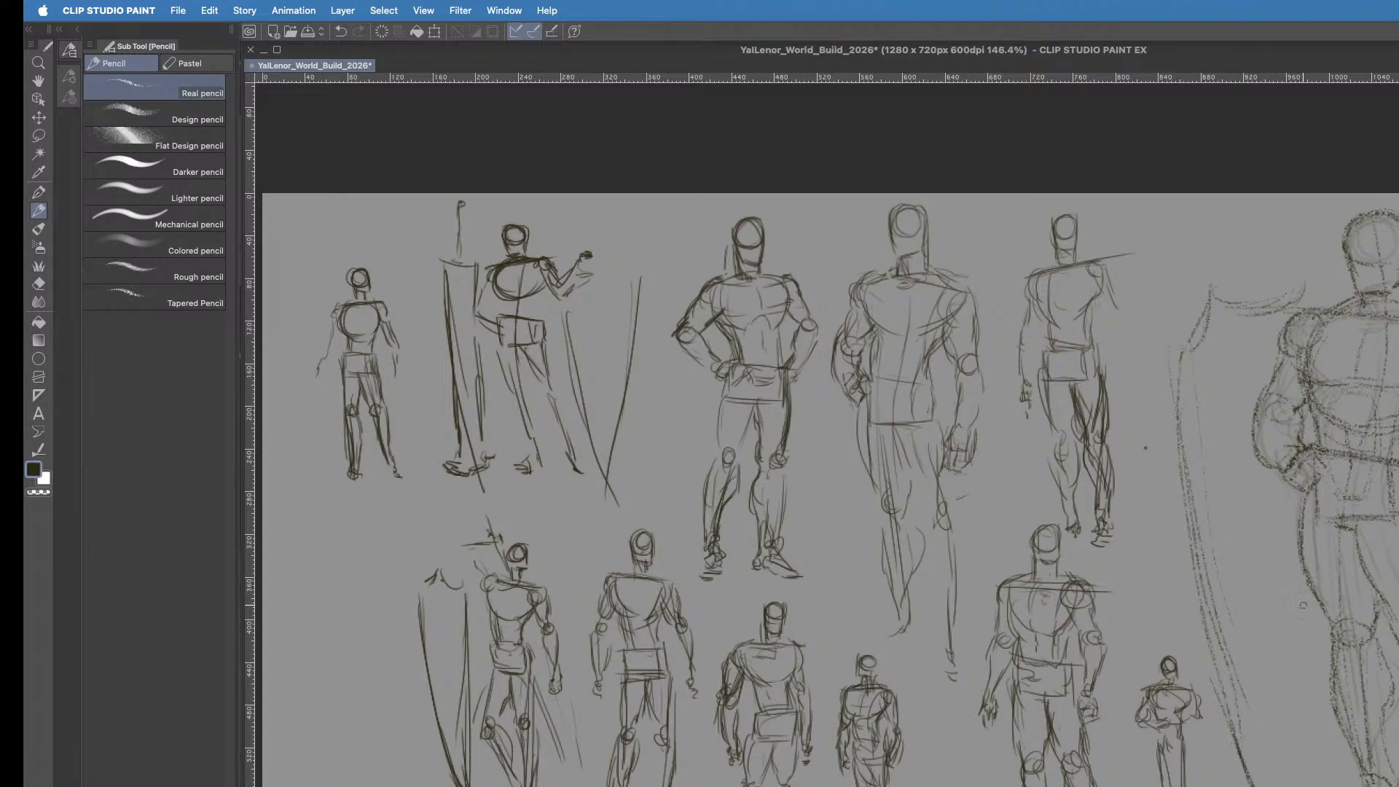
{"action": "mouse_move", "coordinate": [1301, 634]}
{"action": "left_mouse_down"}
{"action": "mouse_move", "coordinate": [1299, 707]}
{"action": "mouse_move", "coordinate": [1314, 605]}
{"action": "mouse_move", "coordinate": [1282, 786]}
{"action": "left_mouse_up"}
{"action": "left_click_drag", "start_coordinate": [1291, 721], "coordinate": [1281, 786]}
- Give the shield a second outer edge for thickness and a curved inner rim line
{"action": "left_click_drag", "start_coordinate": [1177, 358], "coordinate": [1188, 575]}
{"action": "left_click_drag", "start_coordinate": [1169, 419], "coordinate": [1237, 782]}
{"action": "left_click_drag", "start_coordinate": [1213, 678], "coordinate": [1250, 784]}
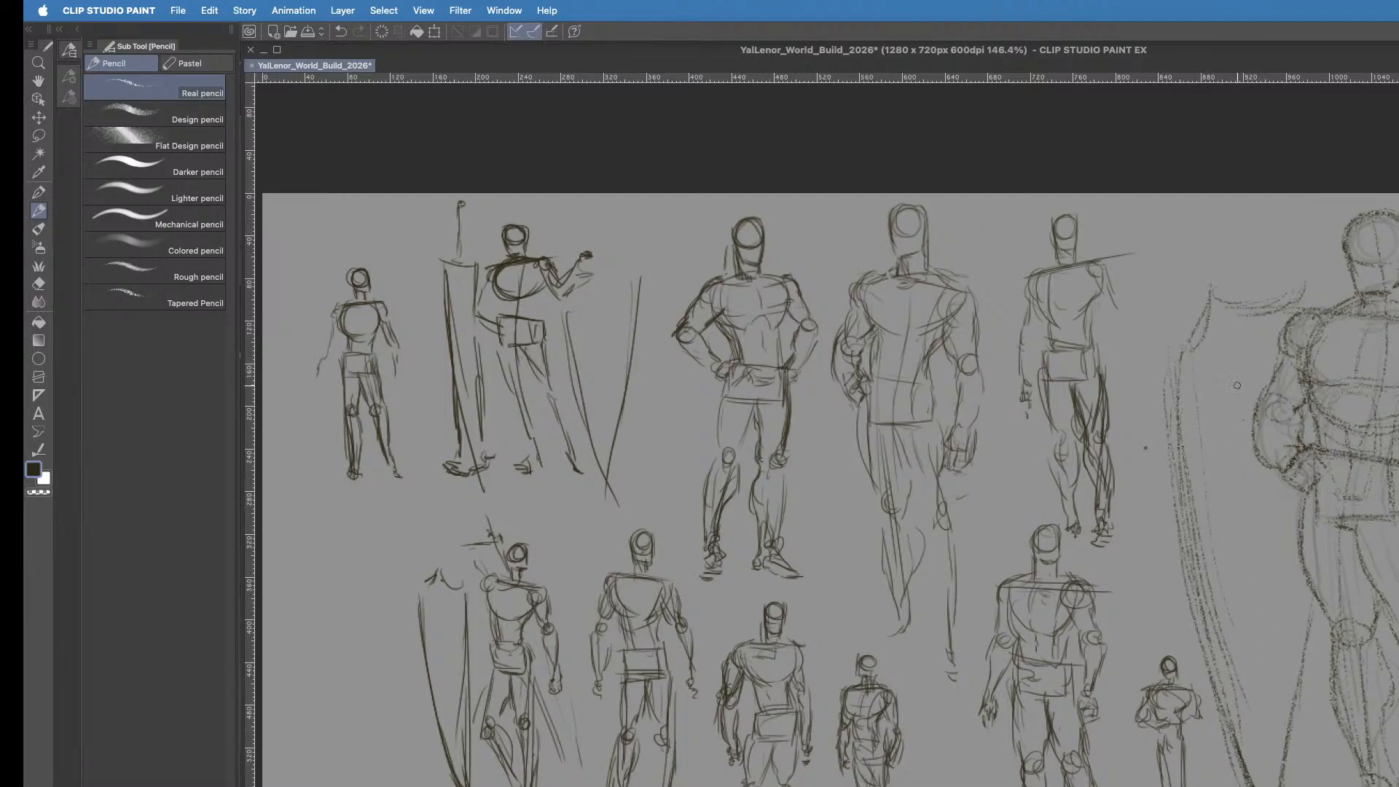
{"action": "mouse_move", "coordinate": [1296, 312]}
{"action": "left_mouse_down"}
{"action": "mouse_move", "coordinate": [1225, 338]}
{"action": "mouse_move", "coordinate": [1198, 367]}
{"action": "mouse_move", "coordinate": [1217, 560]}
{"action": "left_mouse_up"}
{"action": "left_click_drag", "start_coordinate": [1200, 386], "coordinate": [1213, 590]}
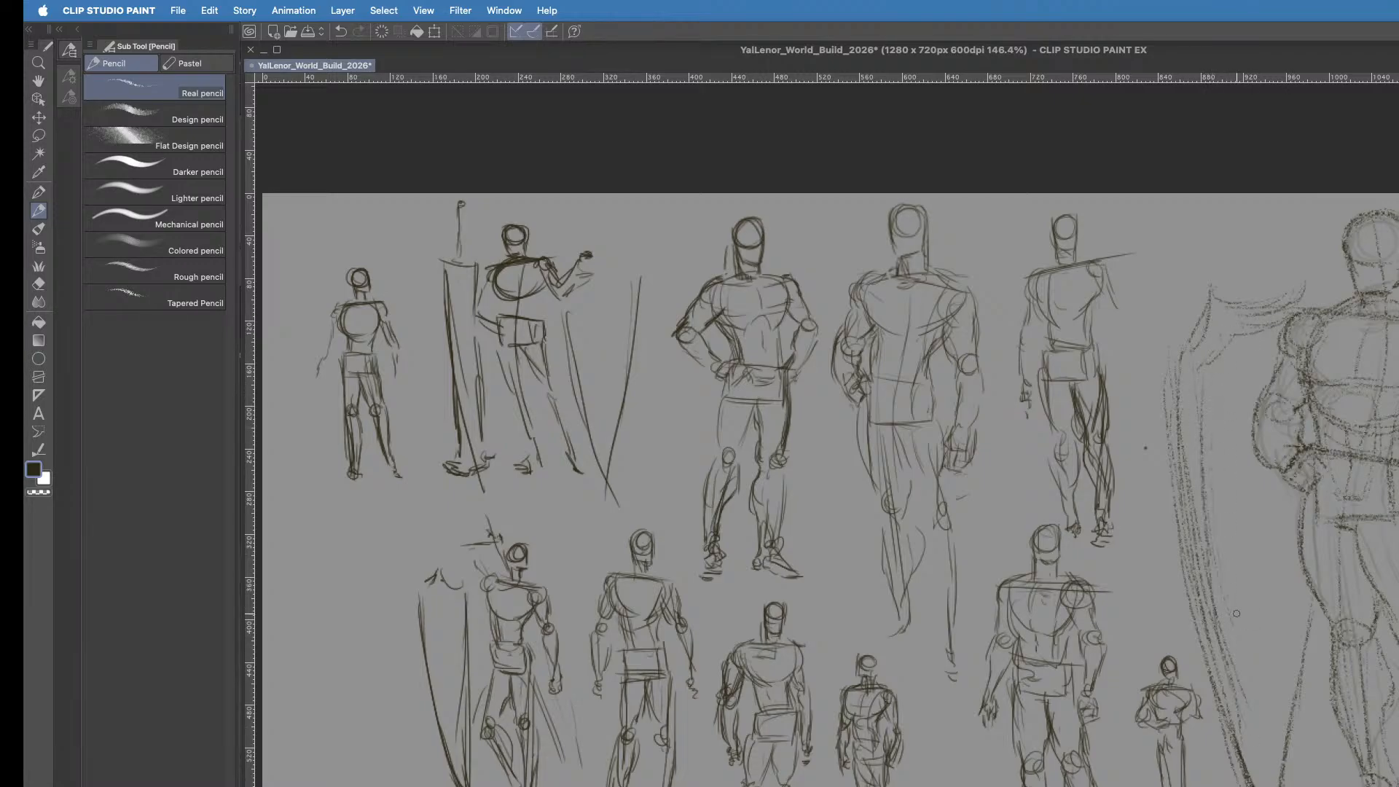
- Draw a bracket-shaped grip inside the shield near the fist and reinforce the shield's lower inner edge
{"action": "mouse_move", "coordinate": [1238, 412]}
{"action": "left_mouse_down"}
{"action": "mouse_move", "coordinate": [1223, 472]}
{"action": "mouse_move", "coordinate": [1233, 444]}
{"action": "left_mouse_up"}
{"action": "left_click_drag", "start_coordinate": [1224, 499], "coordinate": [1226, 523]}
{"action": "left_click_drag", "start_coordinate": [1230, 441], "coordinate": [1227, 492]}
{"action": "mouse_move", "coordinate": [1235, 500]}
{"action": "left_mouse_down"}
{"action": "mouse_move", "coordinate": [1278, 483]}
{"action": "mouse_move", "coordinate": [1265, 494]}
{"action": "mouse_move", "coordinate": [1275, 504]}
{"action": "mouse_move", "coordinate": [1274, 471]}
{"action": "mouse_move", "coordinate": [1277, 501]}
{"action": "mouse_move", "coordinate": [1257, 456]}
{"action": "mouse_move", "coordinate": [1271, 486]}
{"action": "left_mouse_up"}
{"action": "mouse_move", "coordinate": [1279, 493]}
{"action": "left_mouse_down"}
{"action": "mouse_move", "coordinate": [1275, 516]}
{"action": "mouse_move", "coordinate": [1281, 506]}
{"action": "left_mouse_up"}
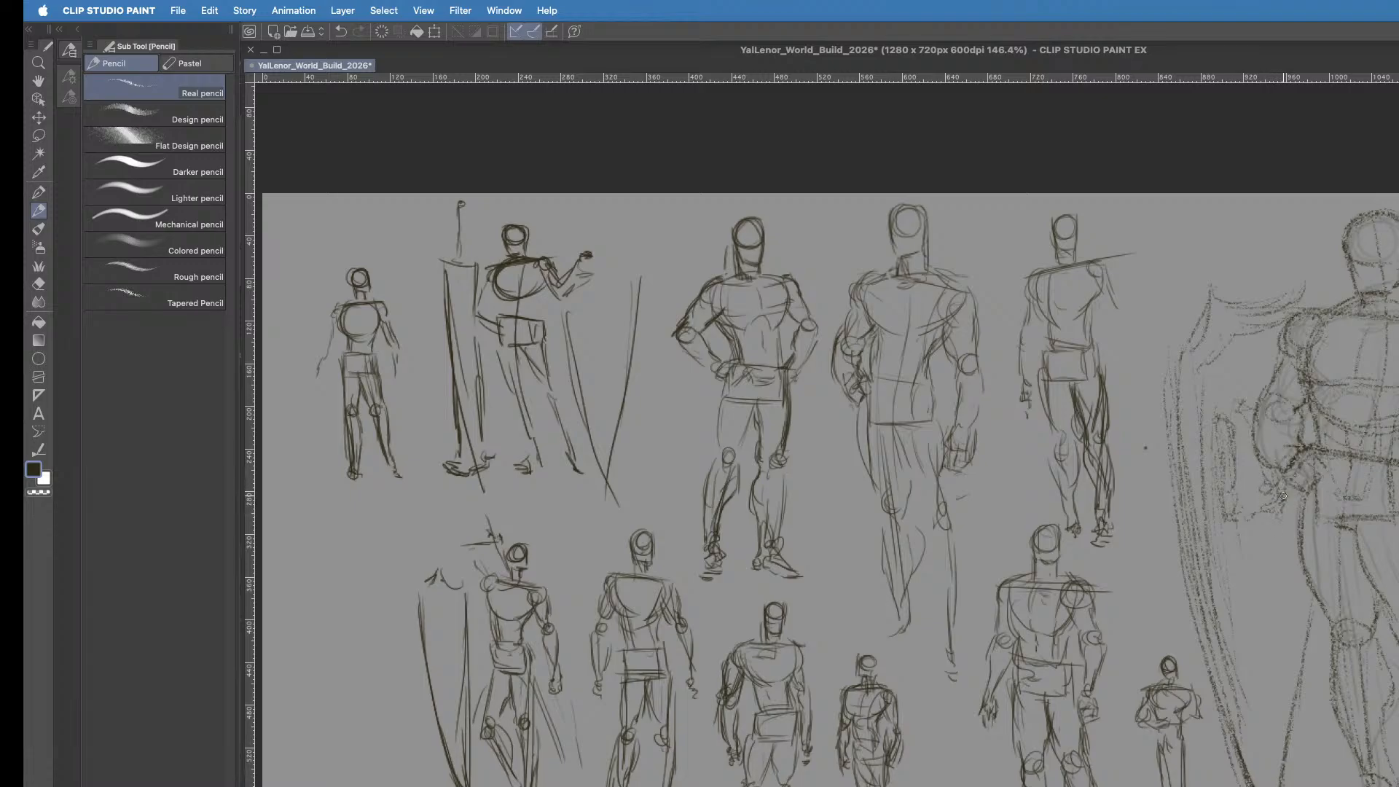
{"action": "left_click_drag", "start_coordinate": [1294, 554], "coordinate": [1275, 780]}
- Rework the pencil contours of the enlarged figure's bent arm and upper thigh
{"action": "key", "text": "Delete"}
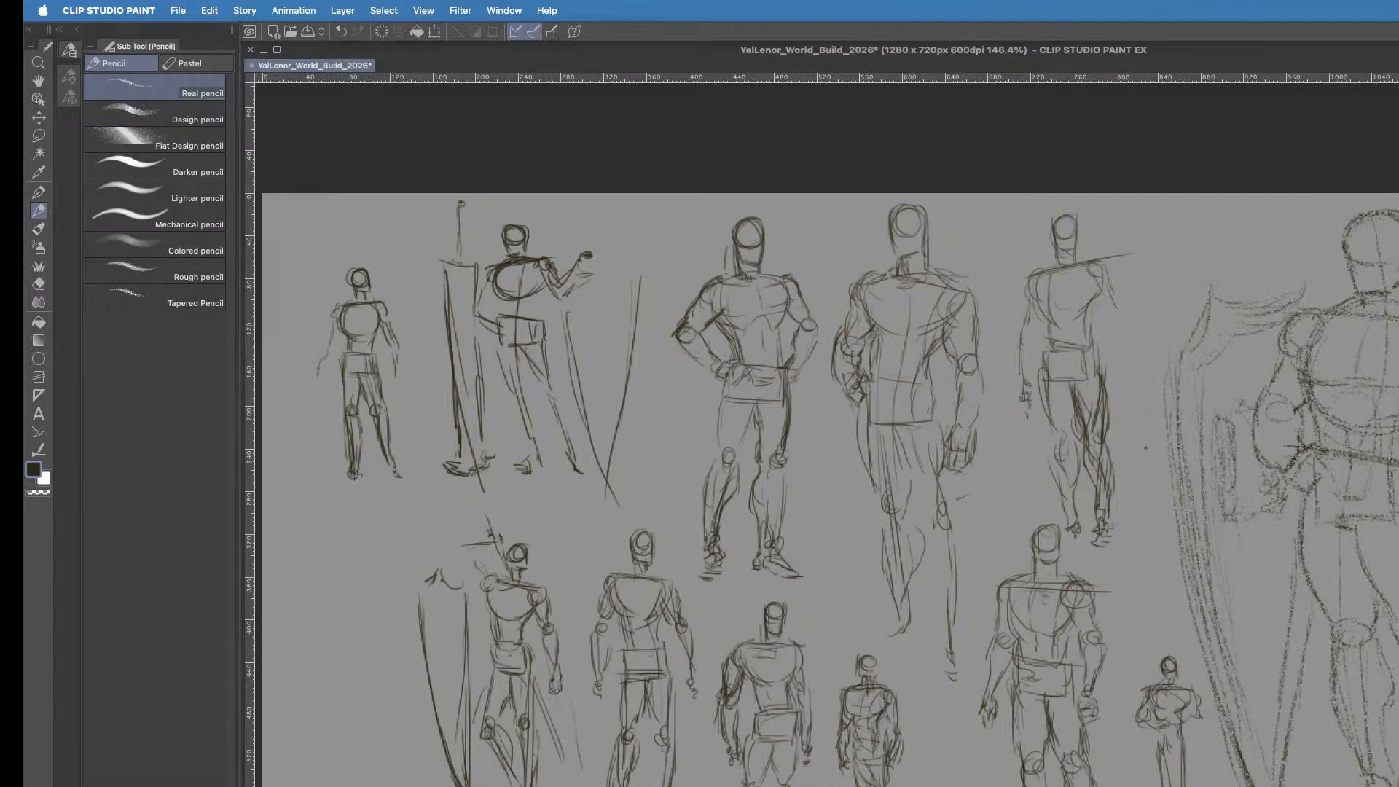
{"action": "left_click_drag", "start_coordinate": [1282, 375], "coordinate": [1267, 456]}
{"action": "left_click_drag", "start_coordinate": [1322, 494], "coordinate": [1314, 600]}
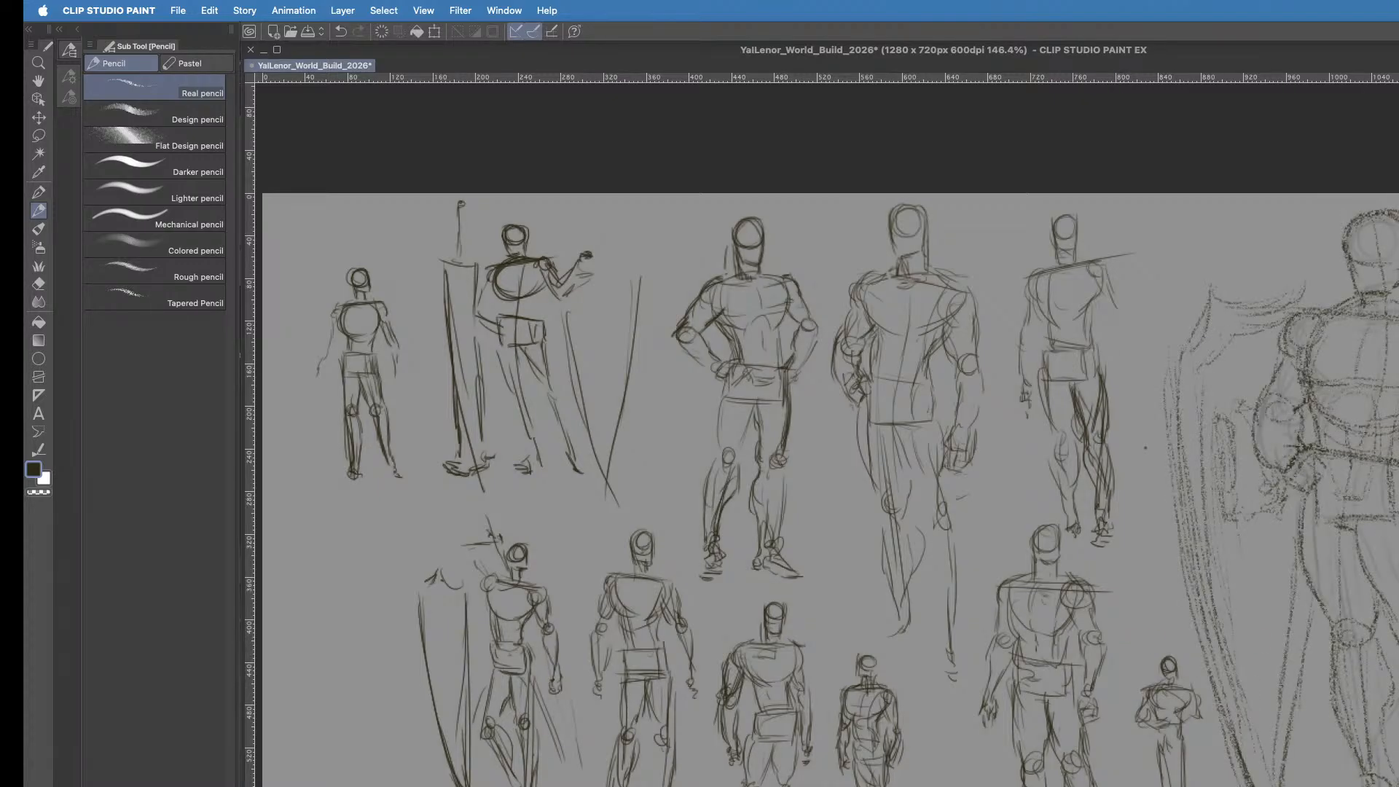